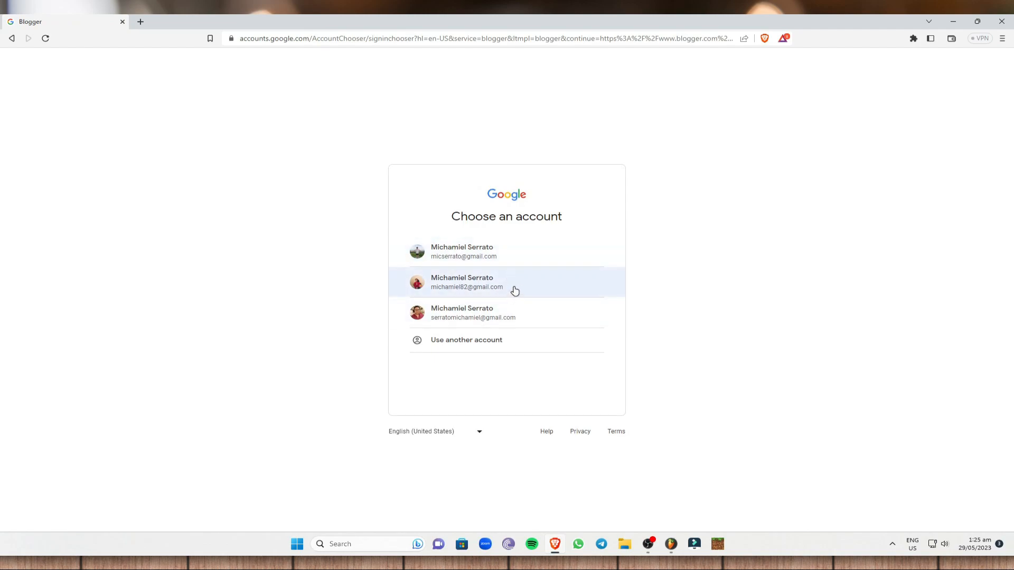
pyautogui.click(511, 289)
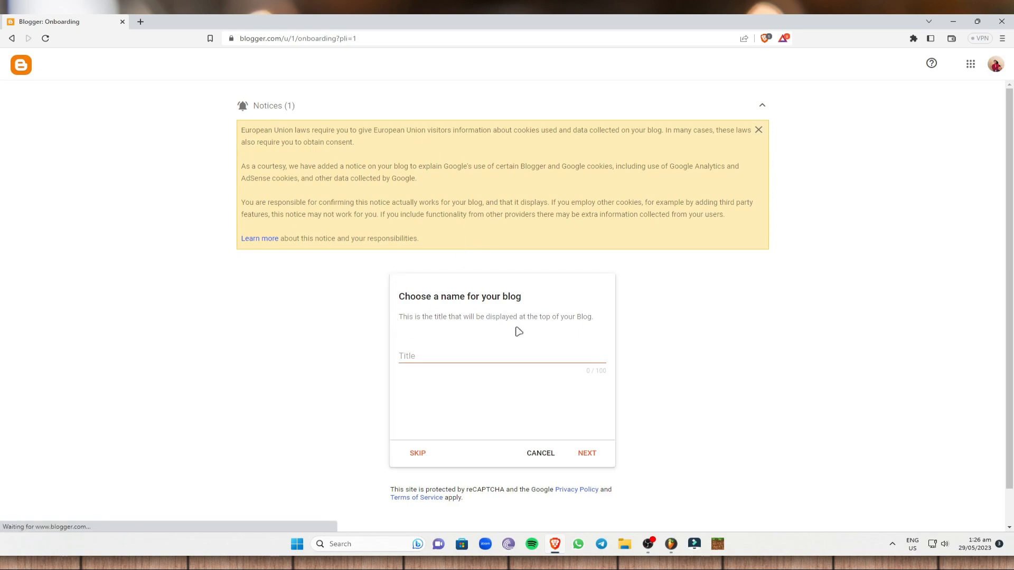
pyautogui.scroll(-1, 507, 369)
pyautogui.click(429, 419)
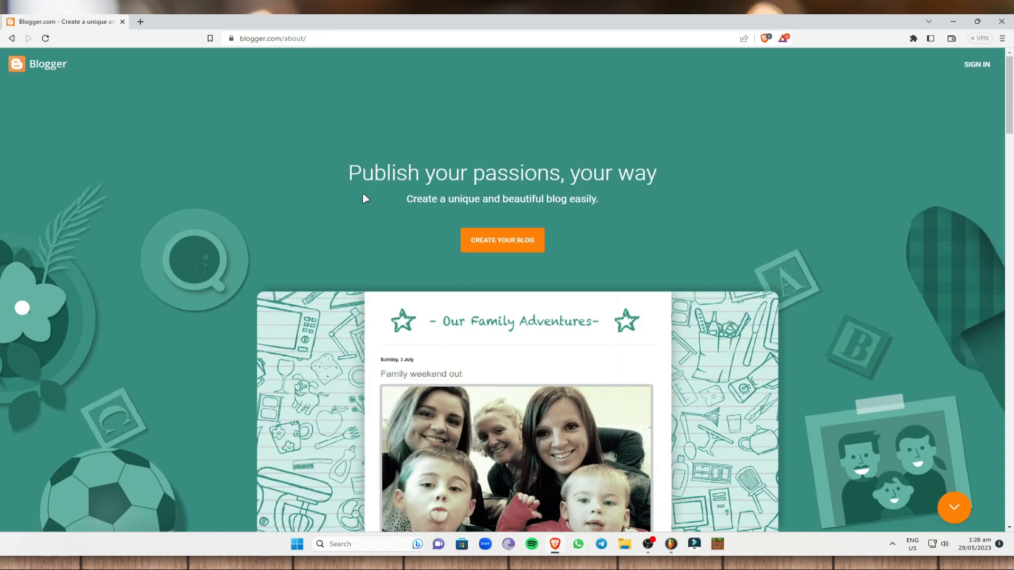
pyautogui.scroll(-1, 537, 357)
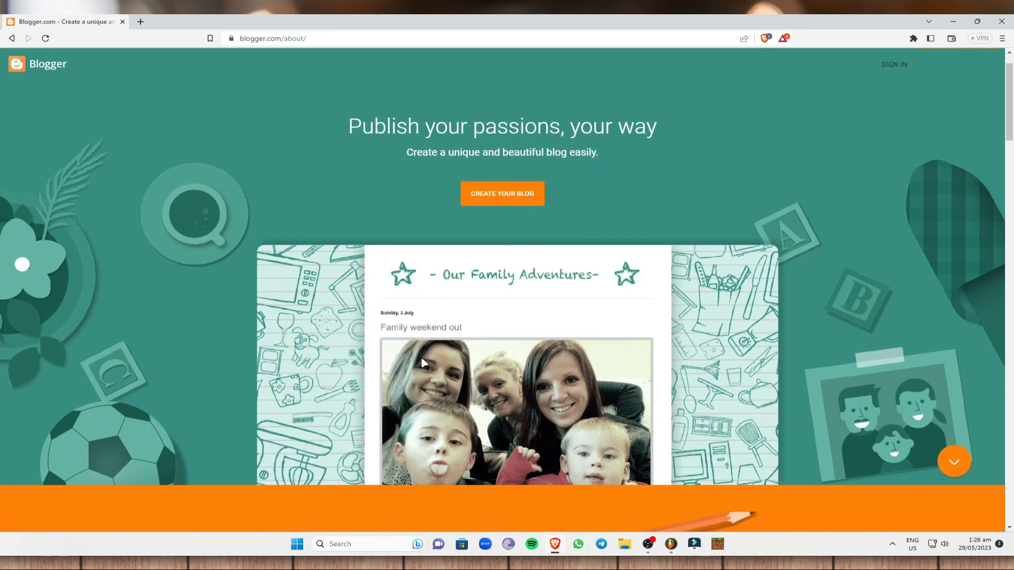
pyautogui.scroll(1, 537, 340)
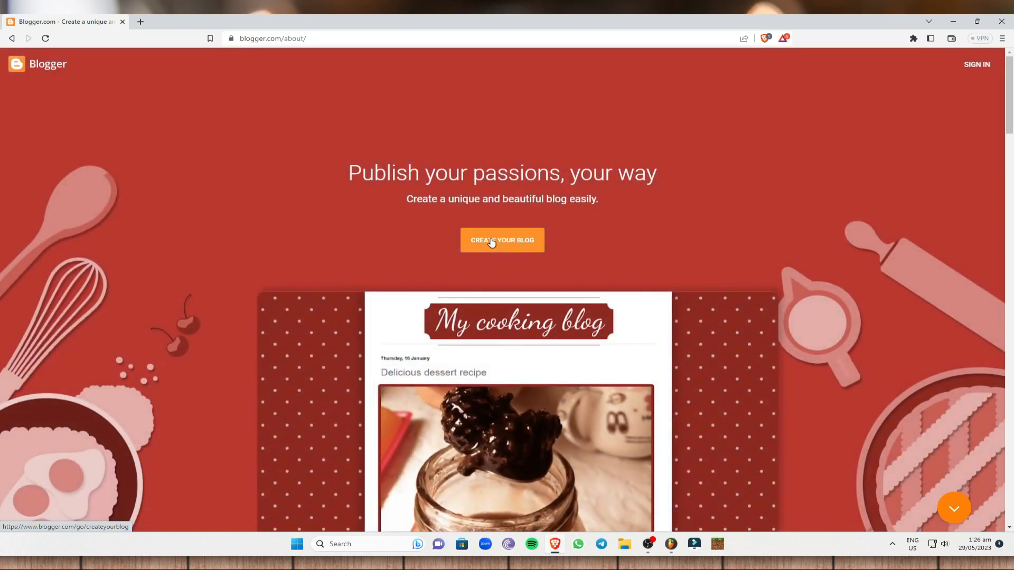
# Step: Start creating a blog with the second listed Google account and title it "Music is passion"
pyautogui.click(491, 242)
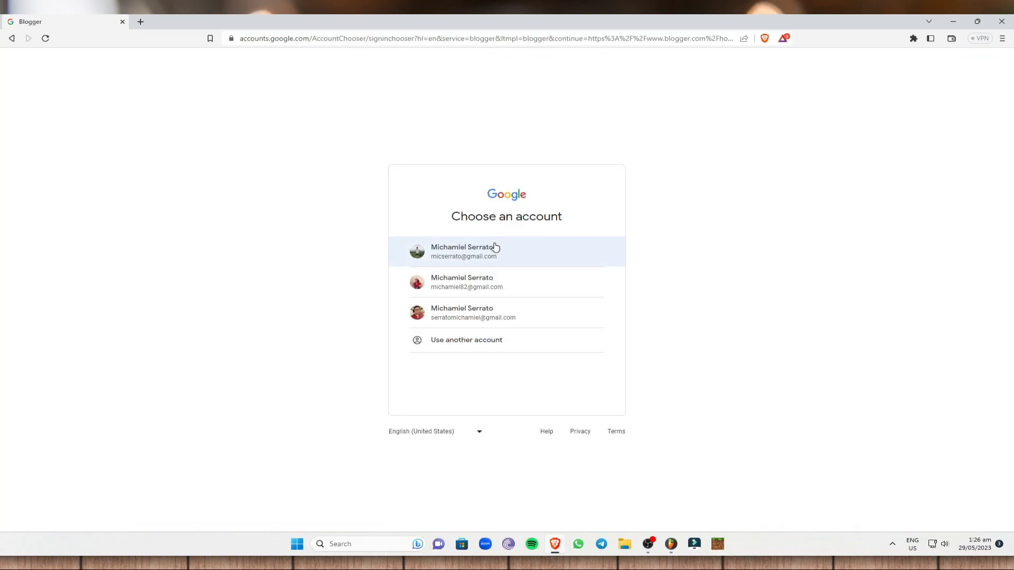
pyautogui.click(516, 278)
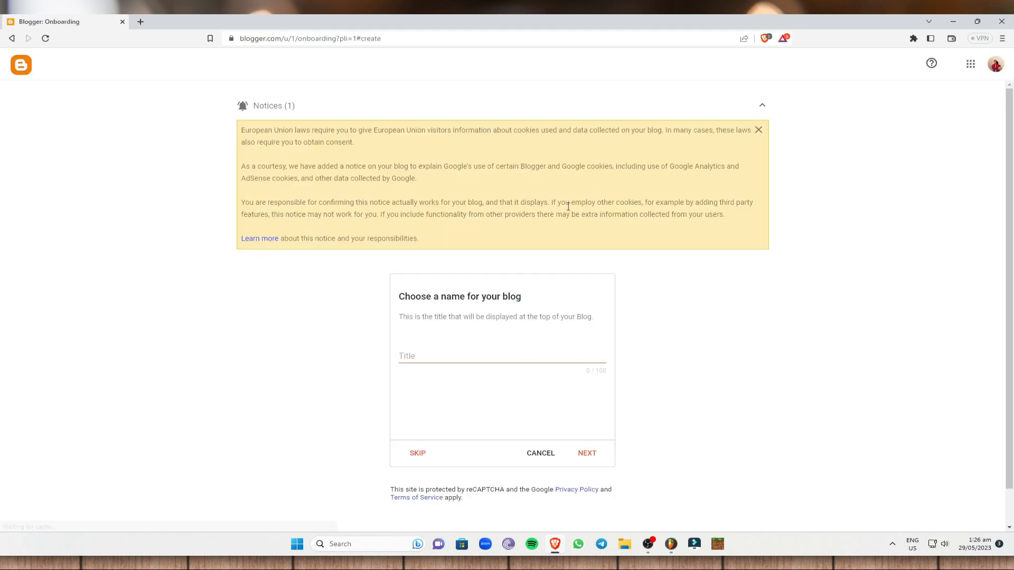
pyautogui.click(450, 353)
pyautogui.scroll(-1, 465, 340)
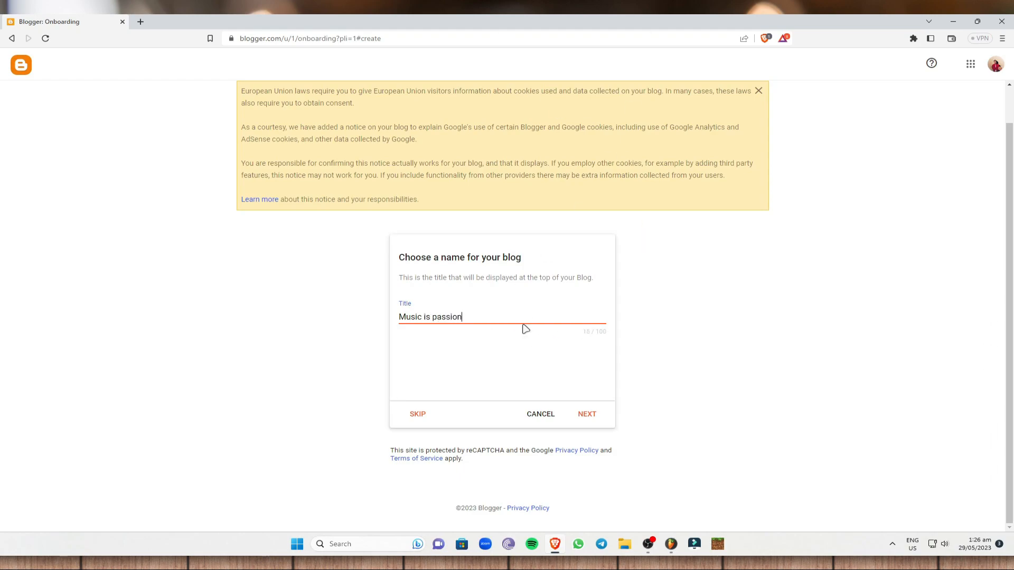
pyautogui.click(587, 414)
# Step: Set the blog's web address to musicalthings27.blogspot.com and continue to the display name
pyautogui.click(439, 317)
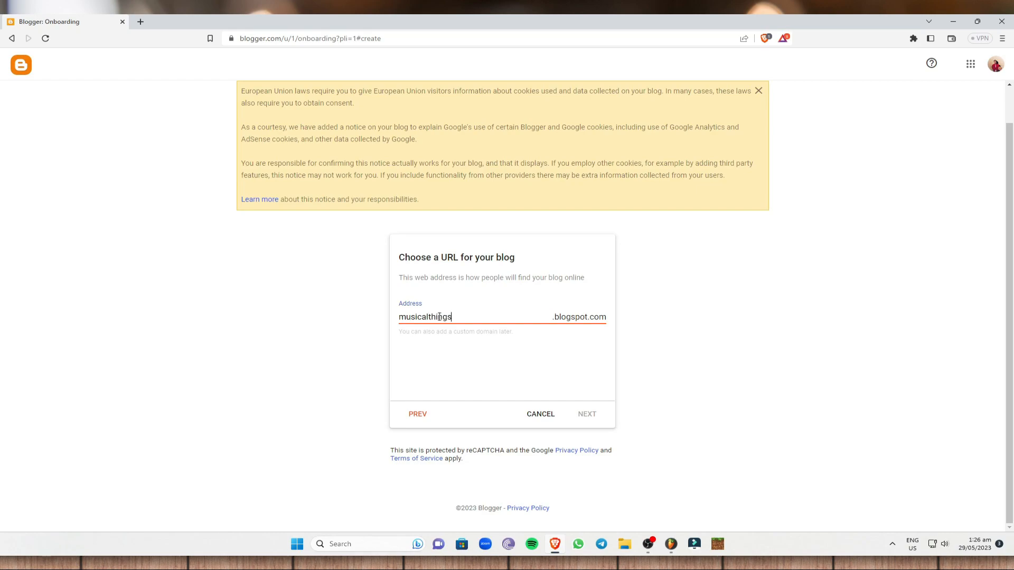
pyautogui.click(493, 375)
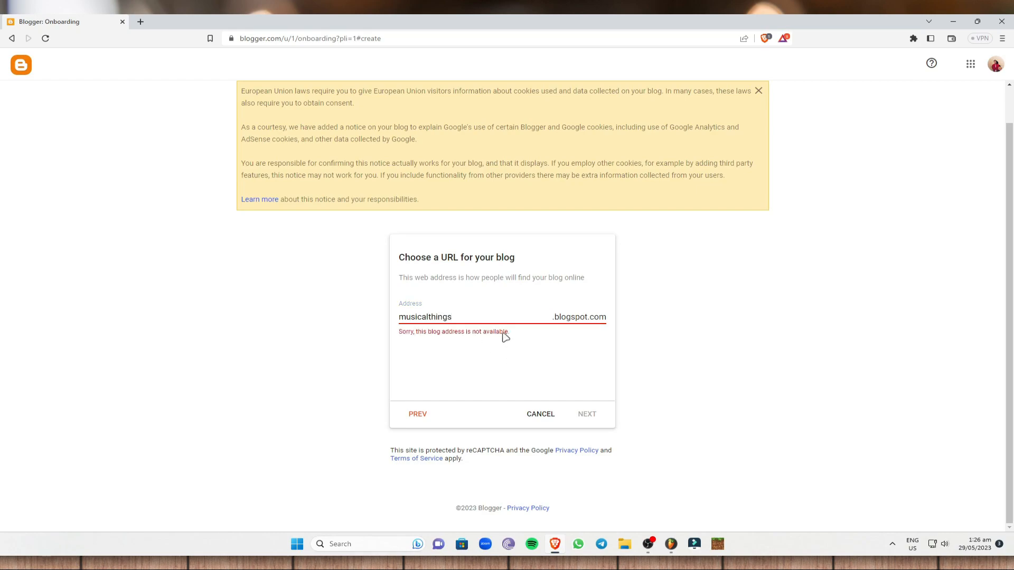
pyautogui.moveTo(468, 317); pyautogui.dragTo(396, 317)
pyautogui.click(466, 315)
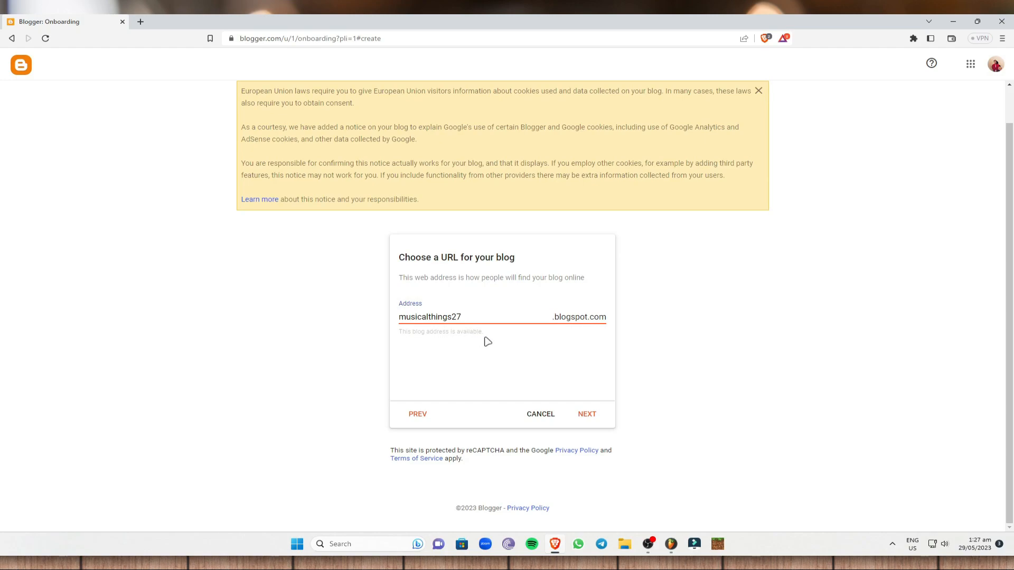
pyautogui.click(586, 418)
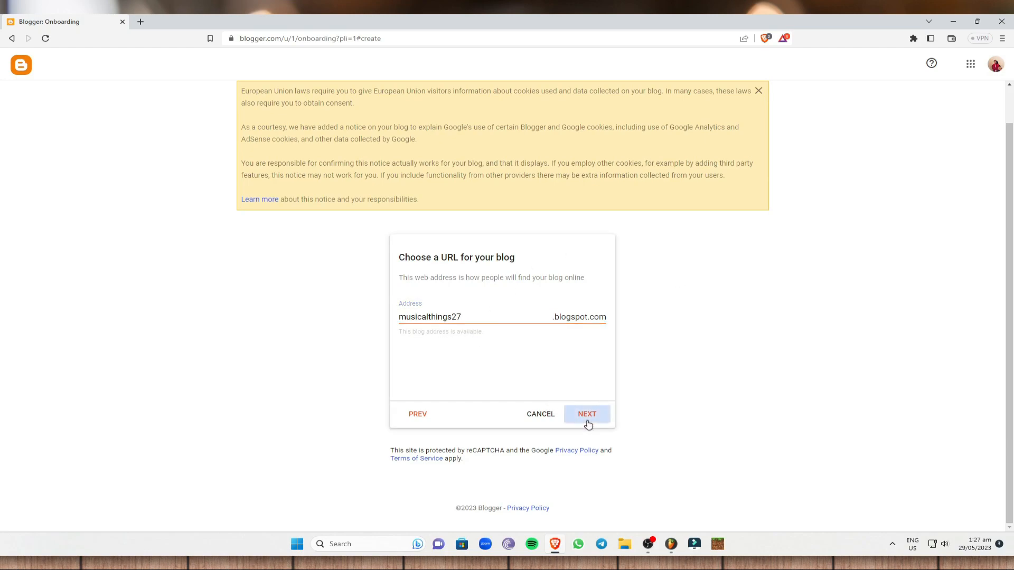
# Step: Set the display name to Blogger1 and finish creating the blog
pyautogui.click(444, 317)
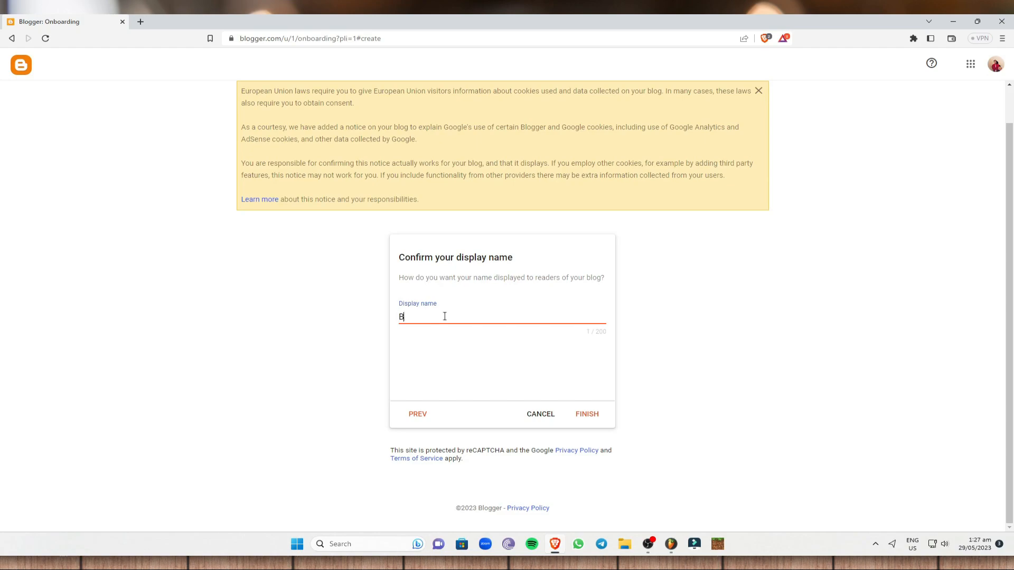
pyautogui.click(514, 333)
pyautogui.moveTo(478, 321); pyautogui.dragTo(387, 323)
pyautogui.click(549, 349)
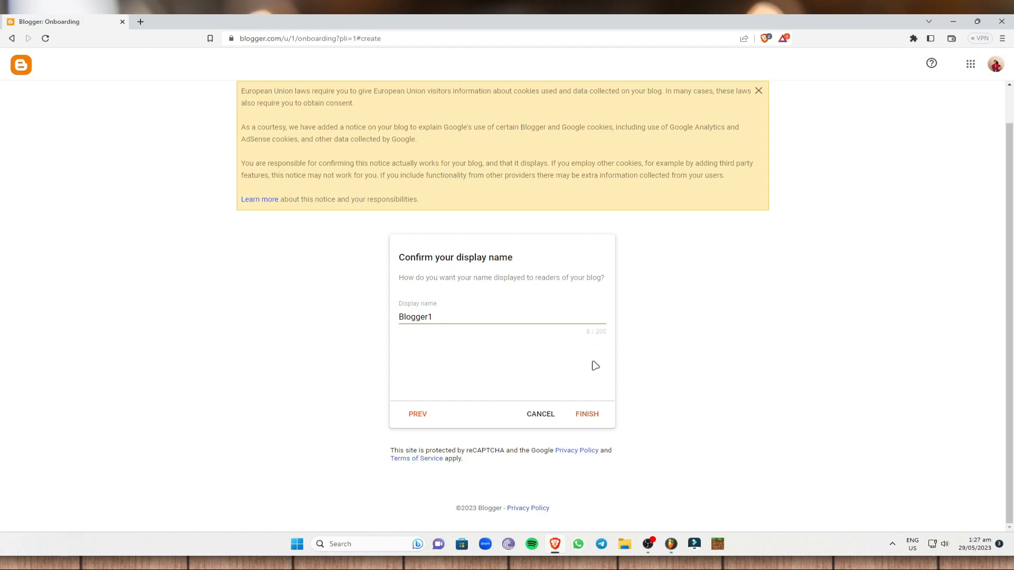
pyautogui.click(584, 414)
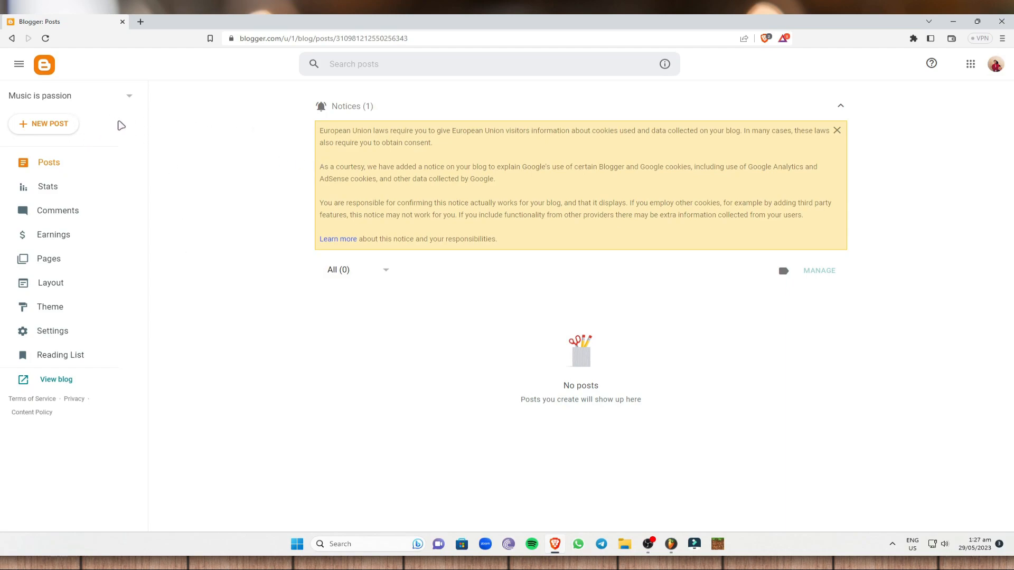
# Step: Create a new blank post and return to the posts list, leaving it untitled
pyautogui.click(59, 172)
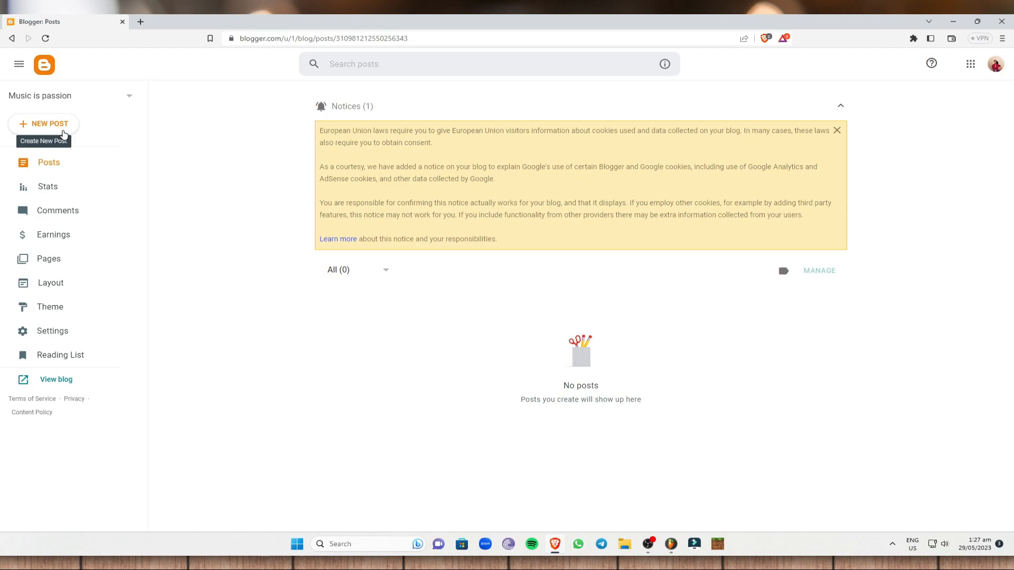
pyautogui.click(48, 127)
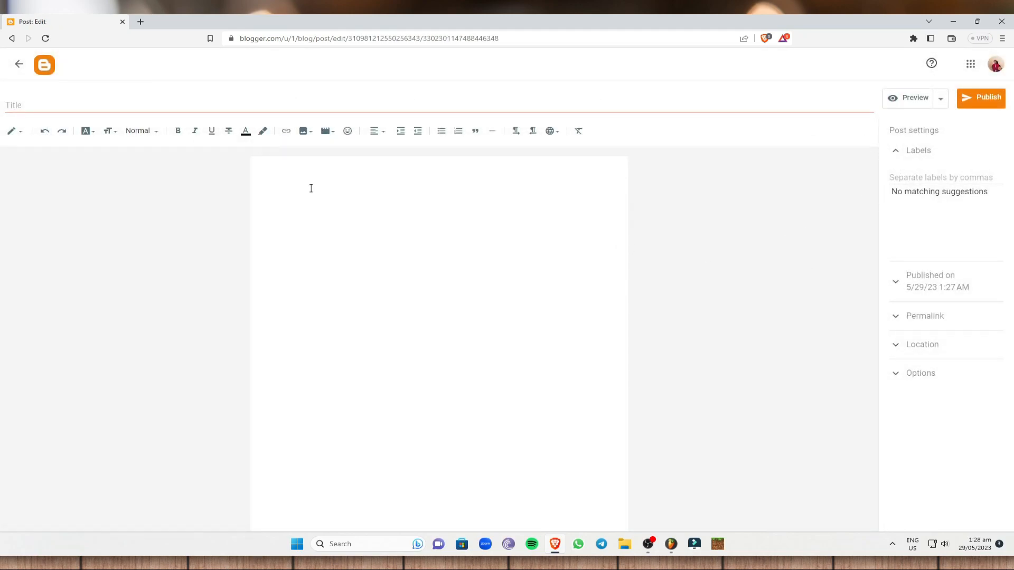
pyautogui.click(71, 106)
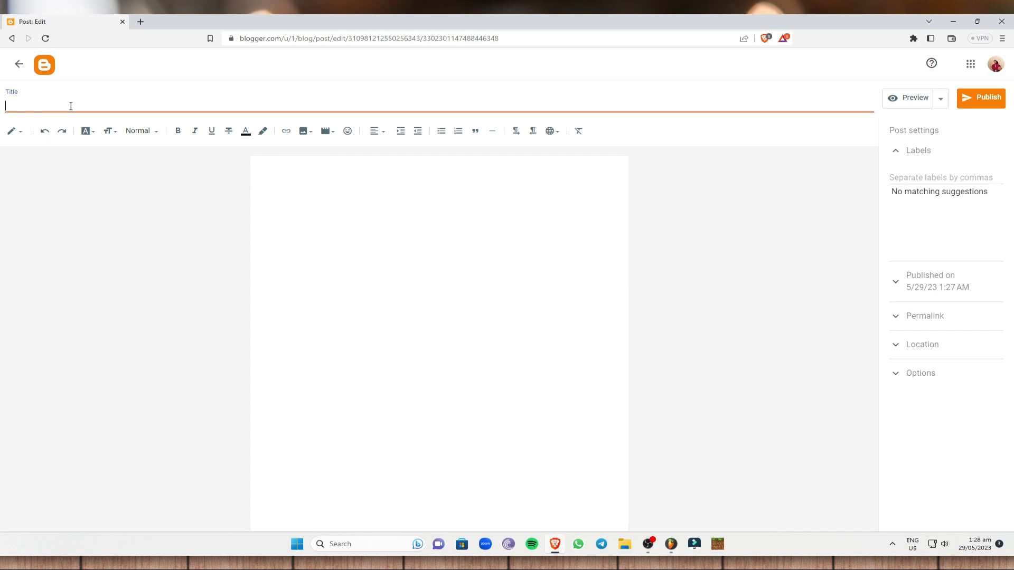
pyautogui.click(19, 64)
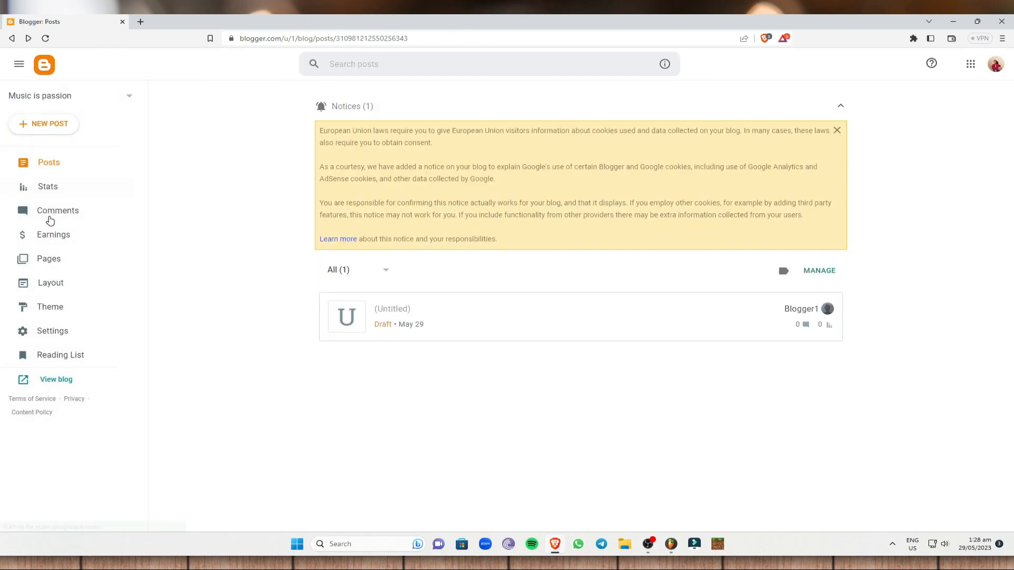
# Step: Open the theme gallery, then view the live blog in a new tab to examine its header and title
pyautogui.click(76, 314)
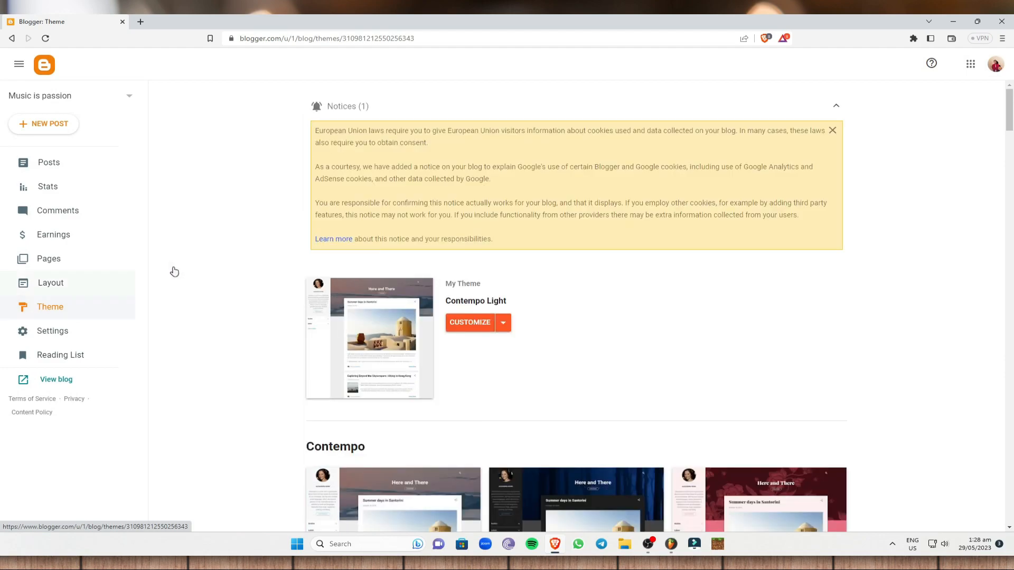
pyautogui.scroll(-1, 431, 319)
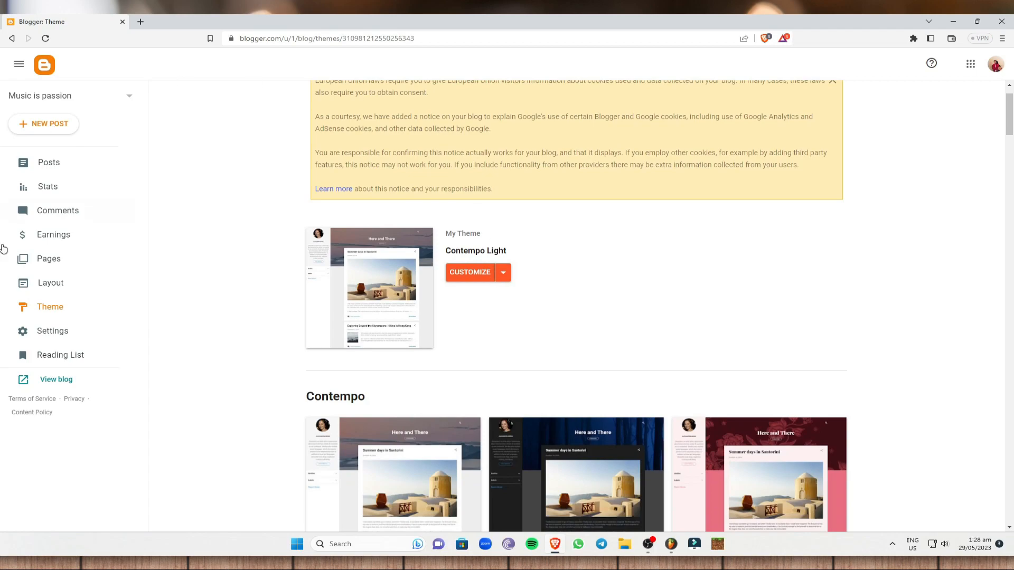
pyautogui.rightClick(71, 384)
pyautogui.click(136, 253)
pyautogui.click(209, 21)
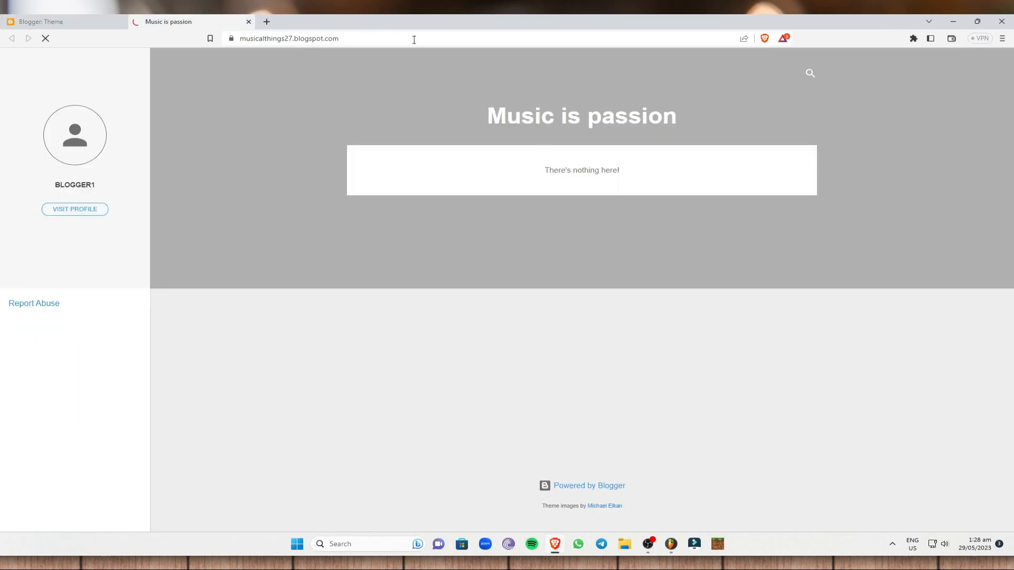
pyautogui.moveTo(532, 163); pyautogui.dragTo(676, 175)
pyautogui.click(629, 366)
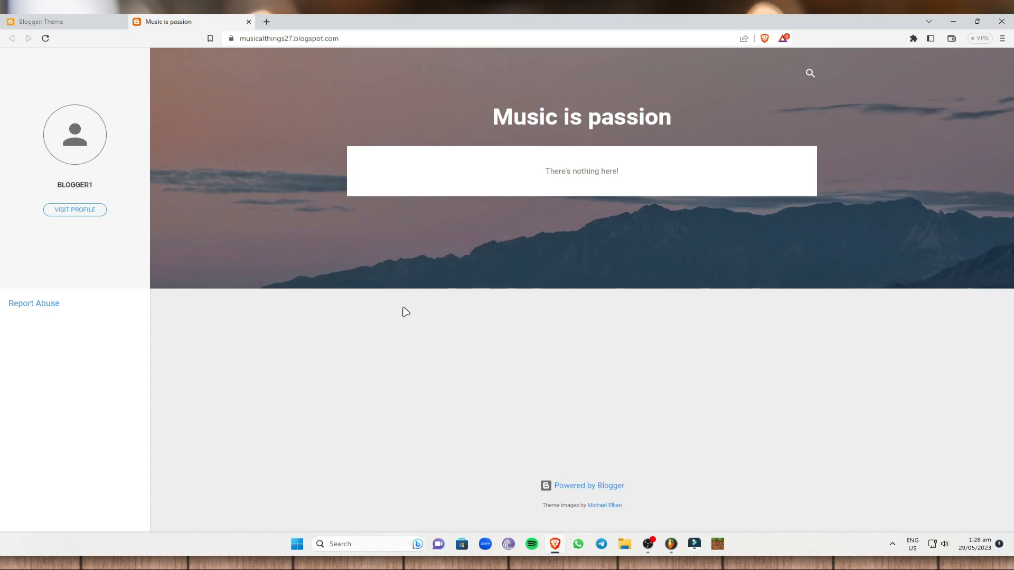
pyautogui.moveTo(491, 116); pyautogui.dragTo(668, 114)
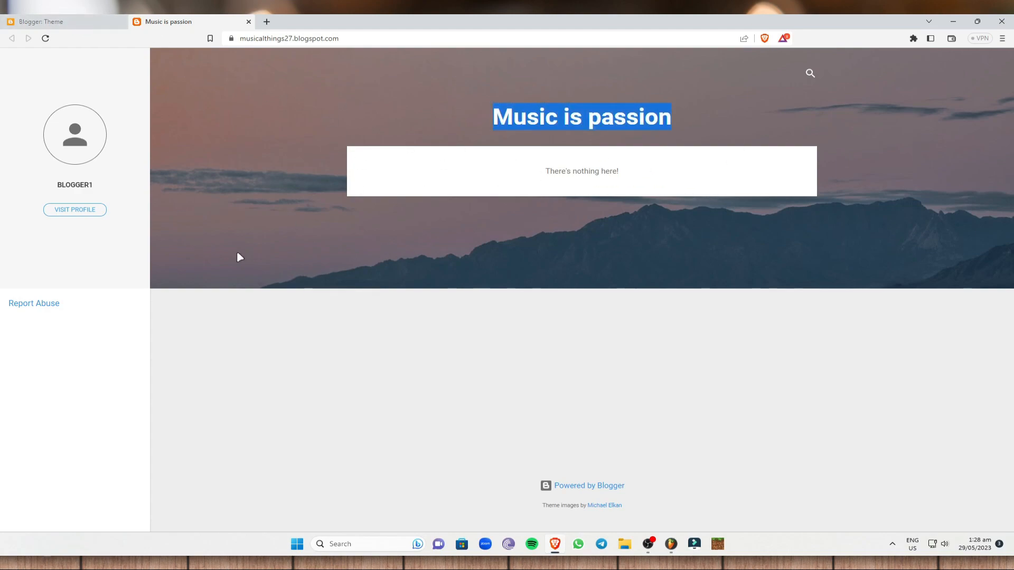
# Step: Return to the theme gallery and apply the Neon variant of the Soho theme to the blog
pyautogui.hotkey('ctrl', 'shift', 'Tab')
pyautogui.scroll(-5, 523, 344)
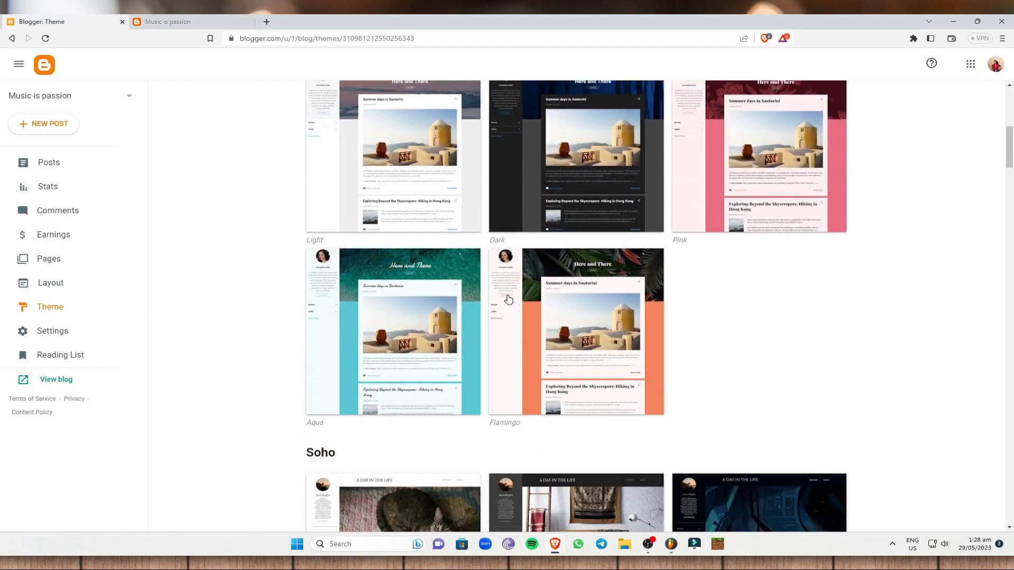
pyautogui.scroll(-8, 667, 319)
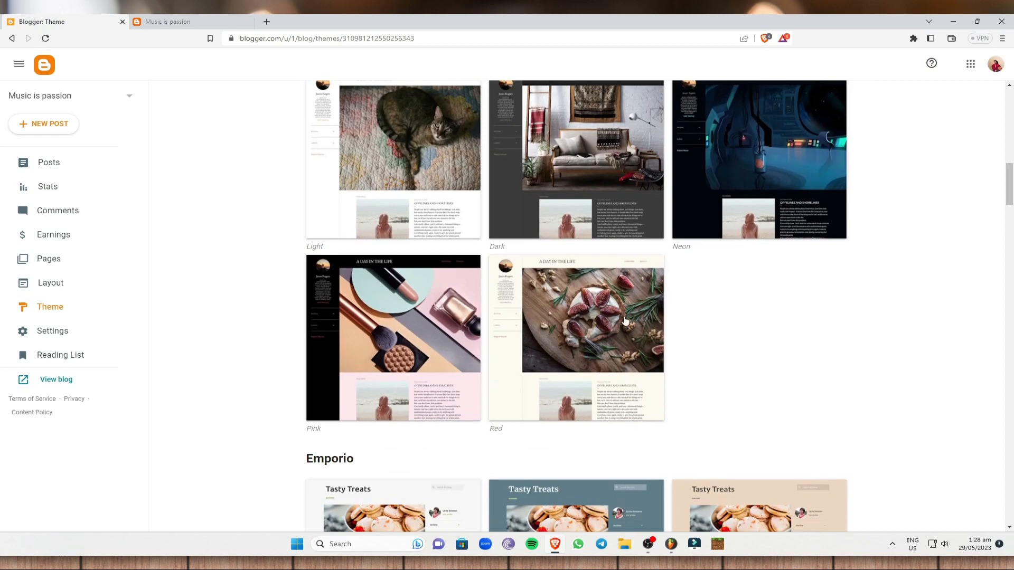
pyautogui.scroll(1, 708, 276)
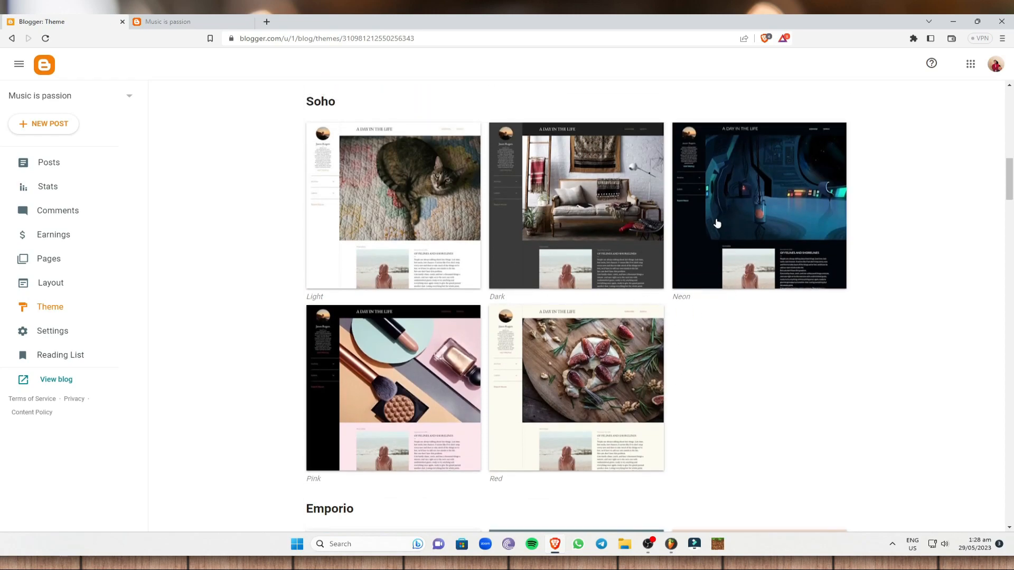
pyautogui.click(752, 202)
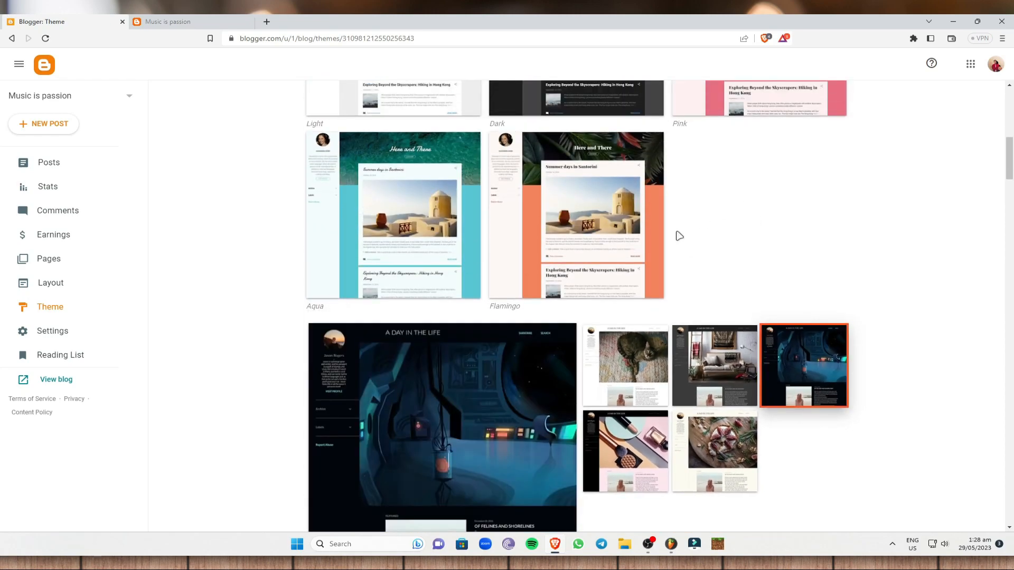
pyautogui.scroll(-7, 702, 221)
pyautogui.scroll(3, 605, 277)
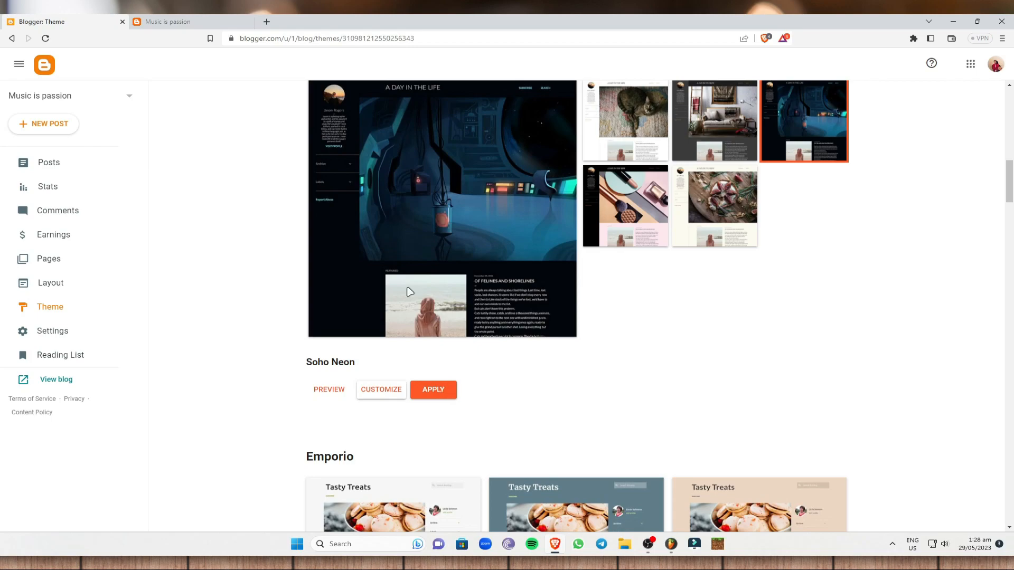
pyautogui.click(447, 389)
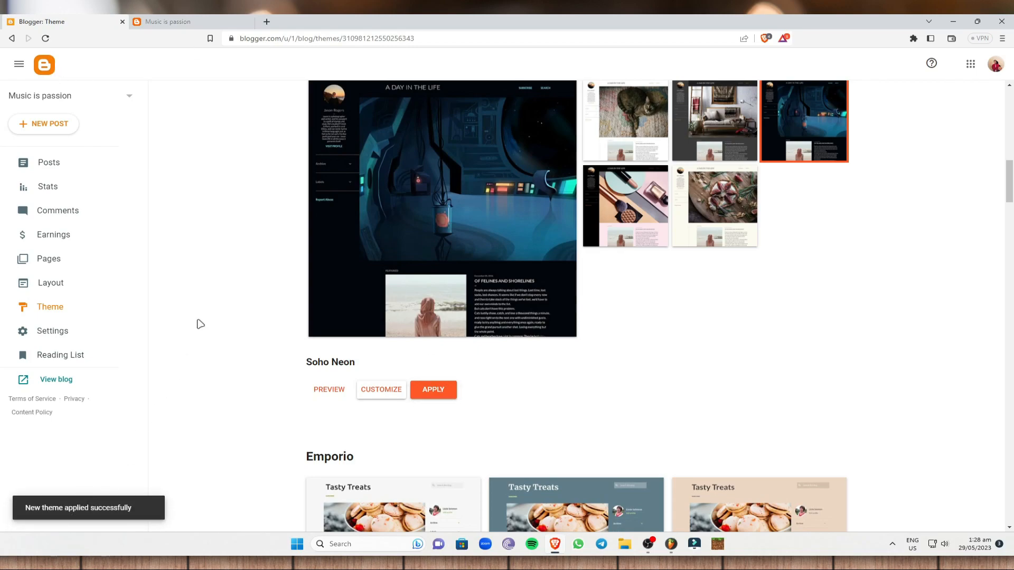
# Step: Reload the live blog in its own tab to check how the applied theme looks
pyautogui.click(169, 22)
pyautogui.click(45, 38)
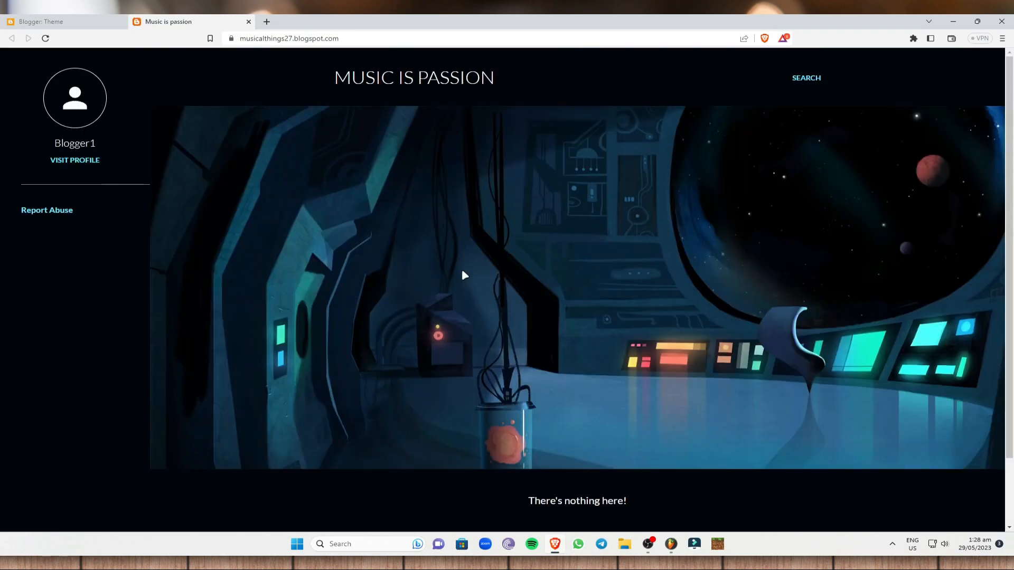
pyautogui.click(87, 21)
pyautogui.click(154, 24)
# Step: Open the customizer for the Soho Neon theme, browse the Abstract background images and leave the background image unchanged
pyautogui.click(37, 22)
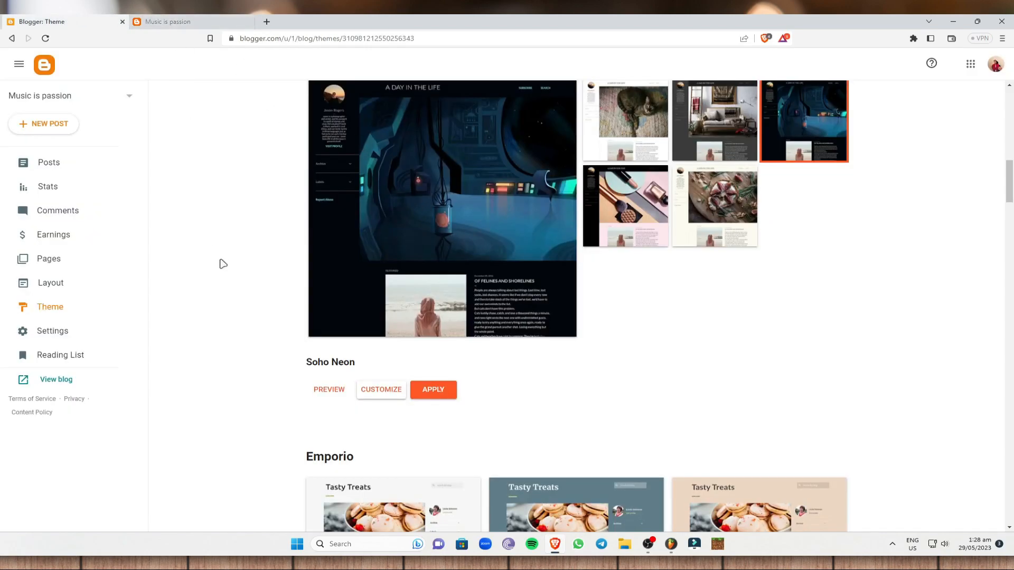
pyautogui.click(376, 394)
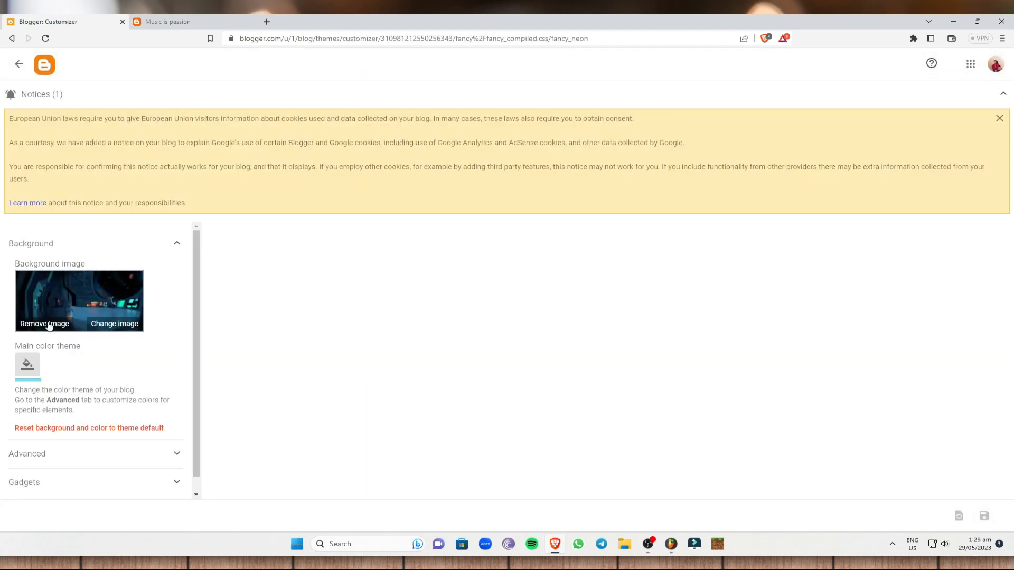
pyautogui.scroll(-3, 690, 335)
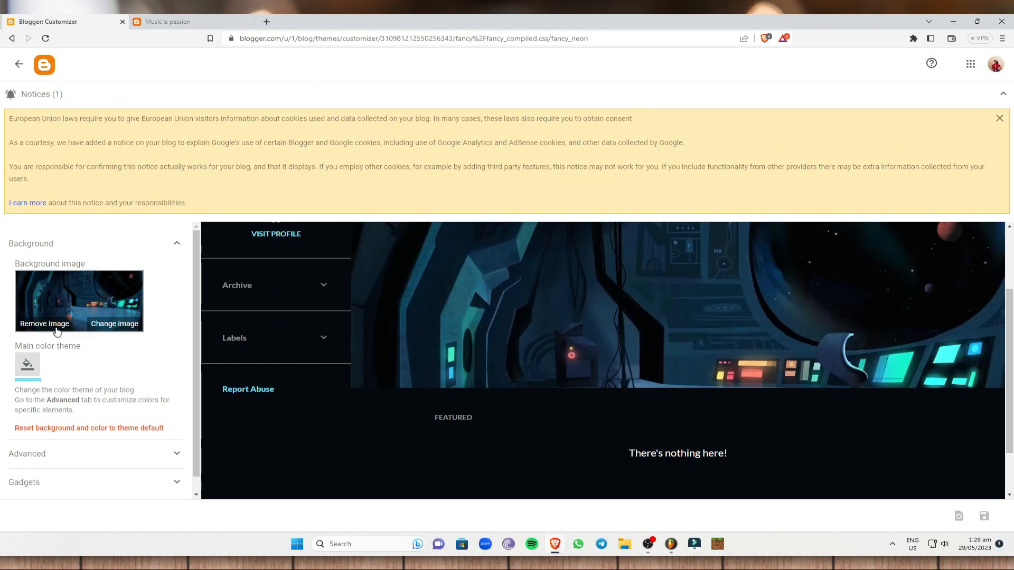
pyautogui.click(112, 325)
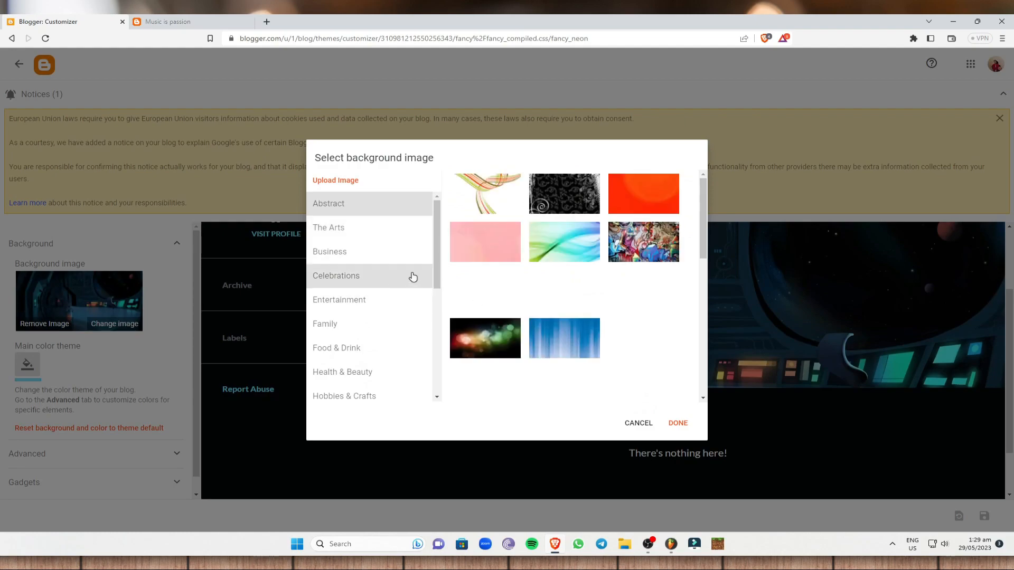
pyautogui.scroll(-3, 532, 272)
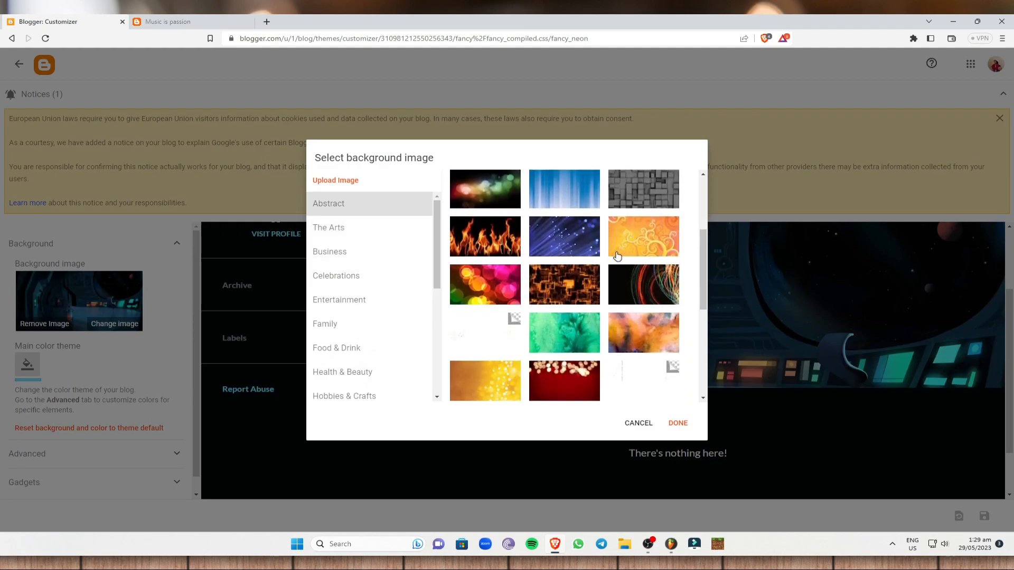
pyautogui.scroll(-3, 532, 270)
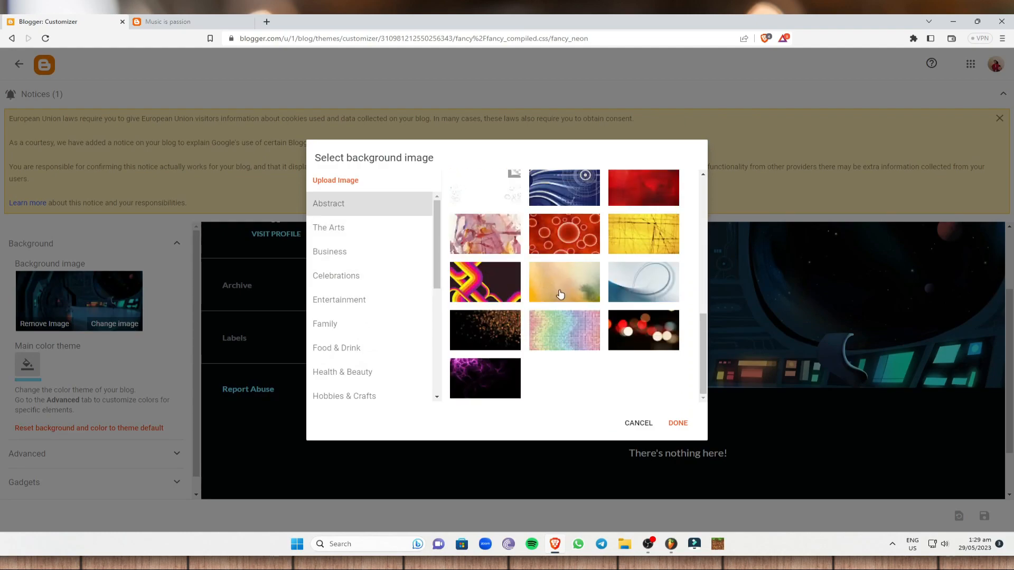
pyautogui.click(645, 423)
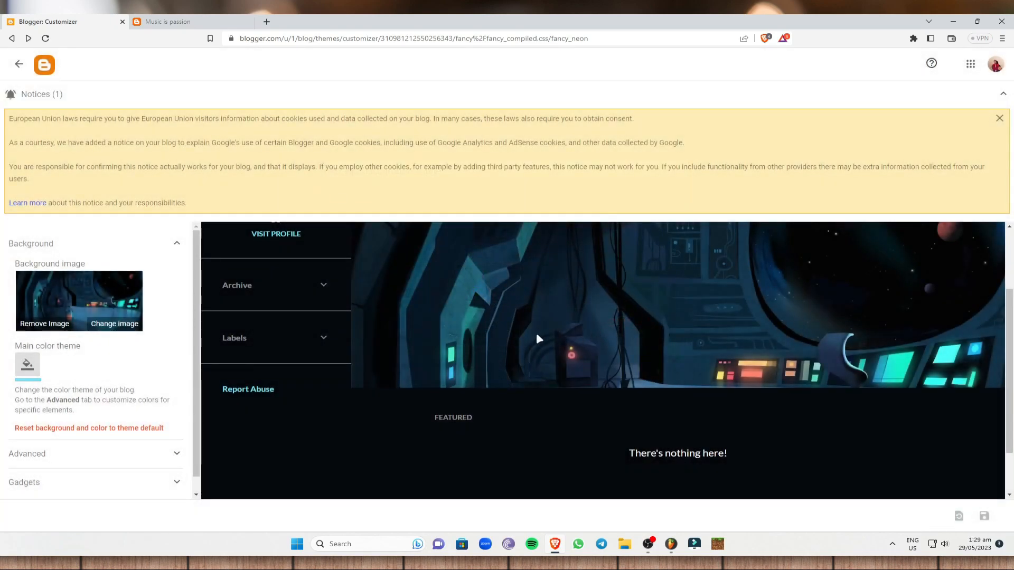
# Step: Try light gray and finally black as the blog's main color theme, checking each in the preview
pyautogui.click(27, 364)
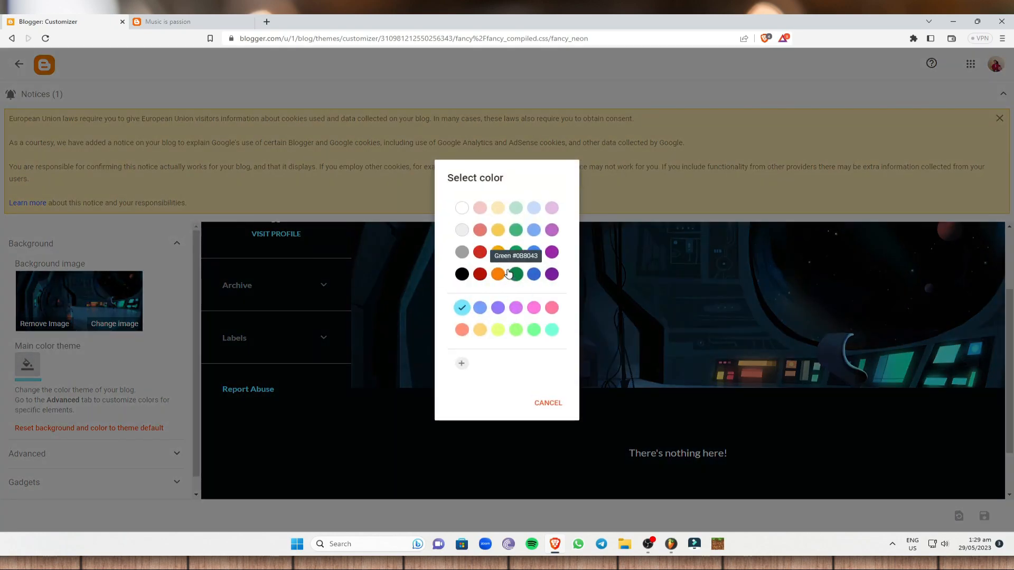
pyautogui.click(461, 232)
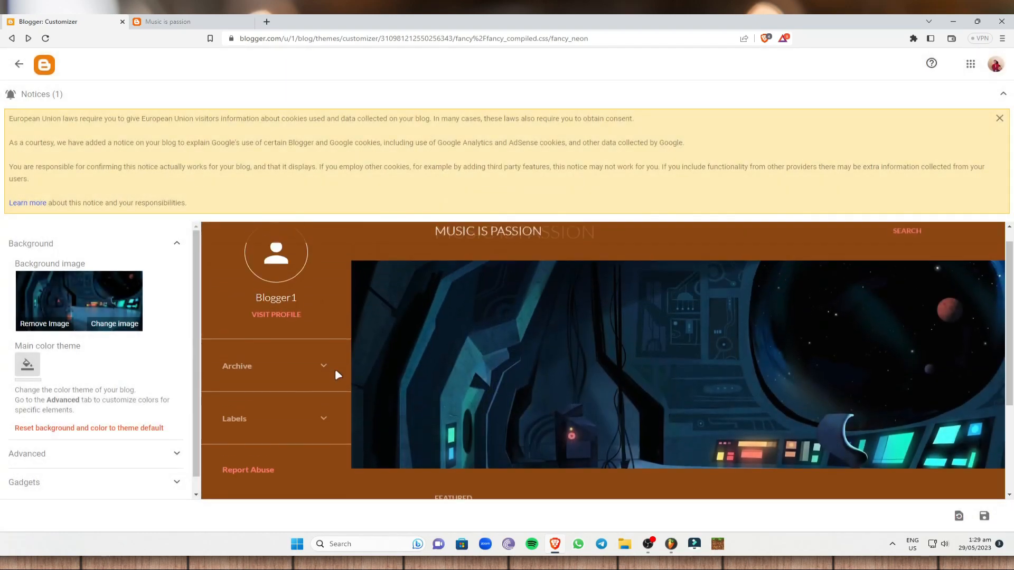
pyautogui.click(37, 368)
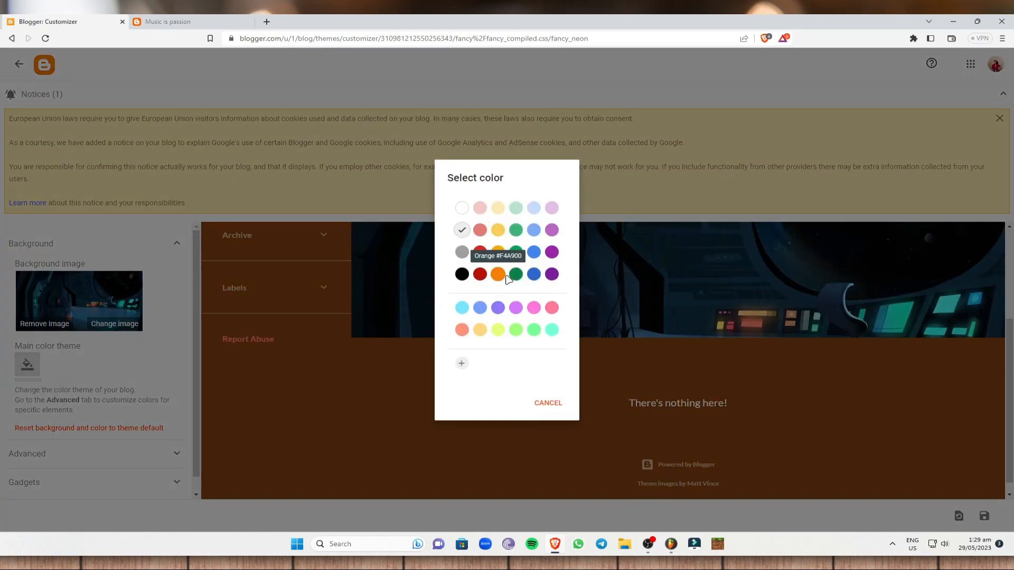
pyautogui.click(462, 274)
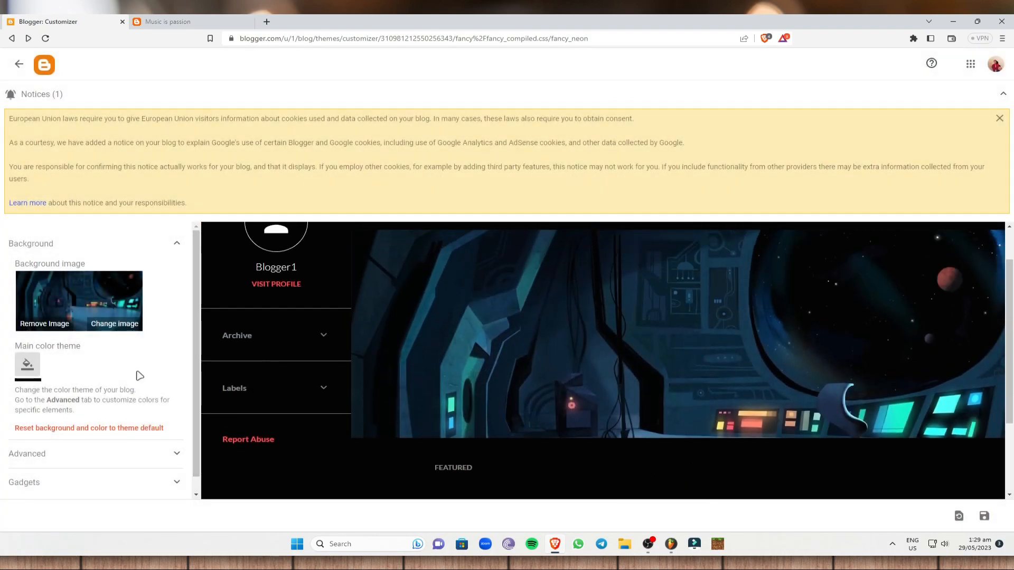
pyautogui.scroll(-2, 332, 325)
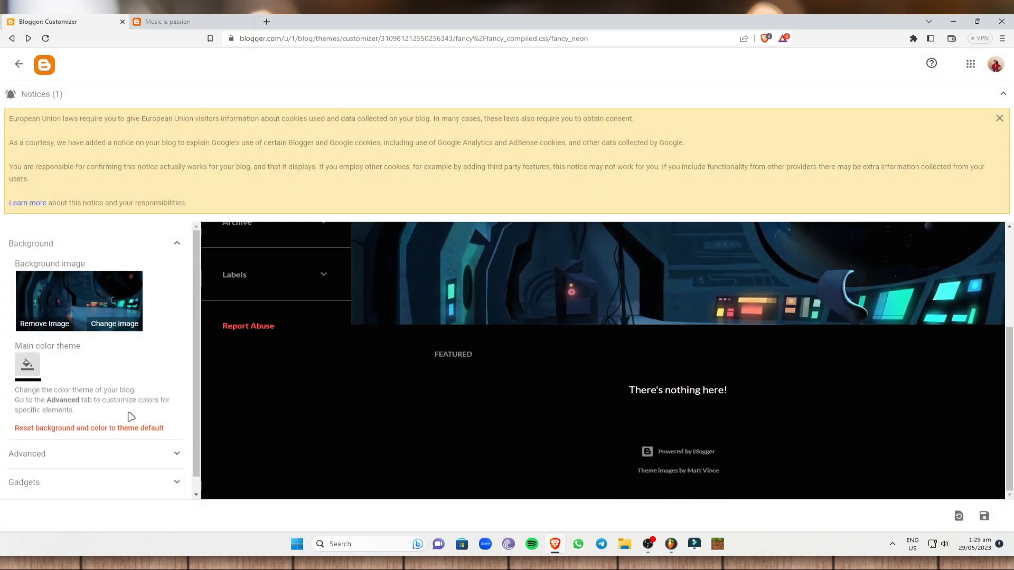
pyautogui.scroll(-1, 123, 420)
# Step: Expand the advanced settings and try a transparent background color for the body, switching it back off
pyautogui.click(162, 438)
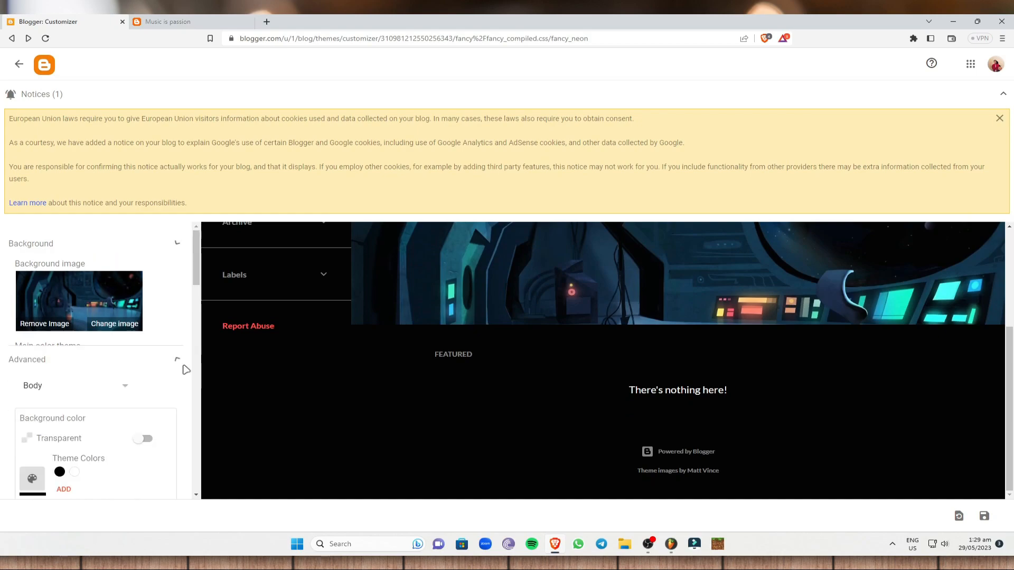
pyautogui.scroll(-4, 129, 378)
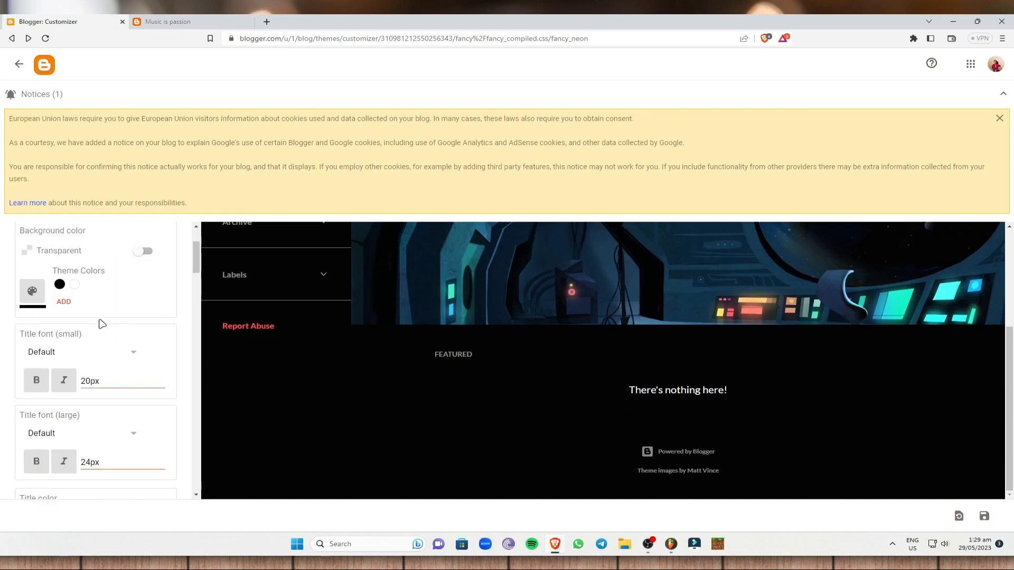
pyautogui.click(146, 253)
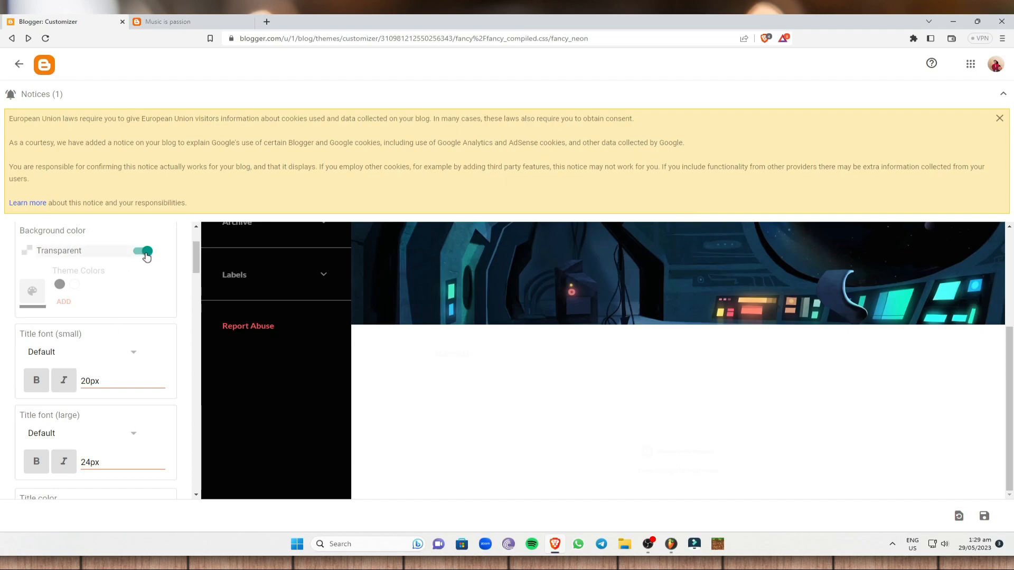
pyautogui.click(145, 252)
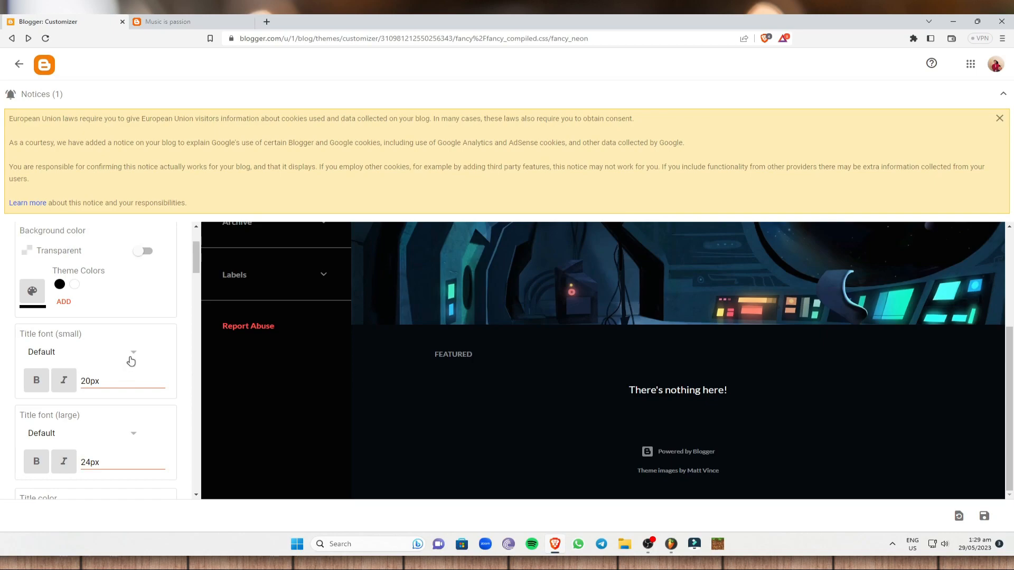
# Step: Examine the body's advanced font and color settings, including the small title font choices, and leave the customizer, discarding the unsaved changes
pyautogui.click(131, 361)
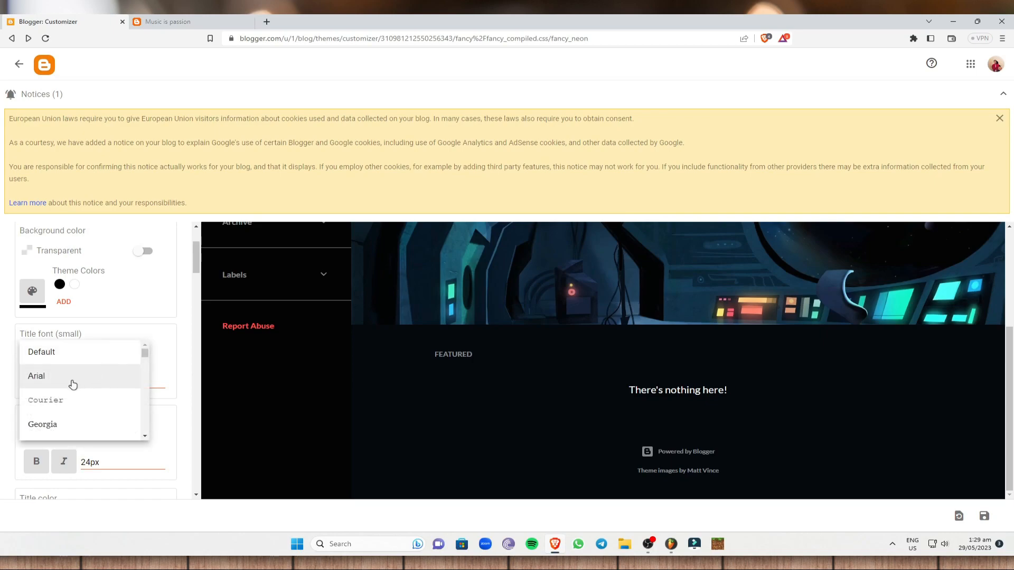
pyautogui.scroll(-5, 72, 384)
pyautogui.click(183, 347)
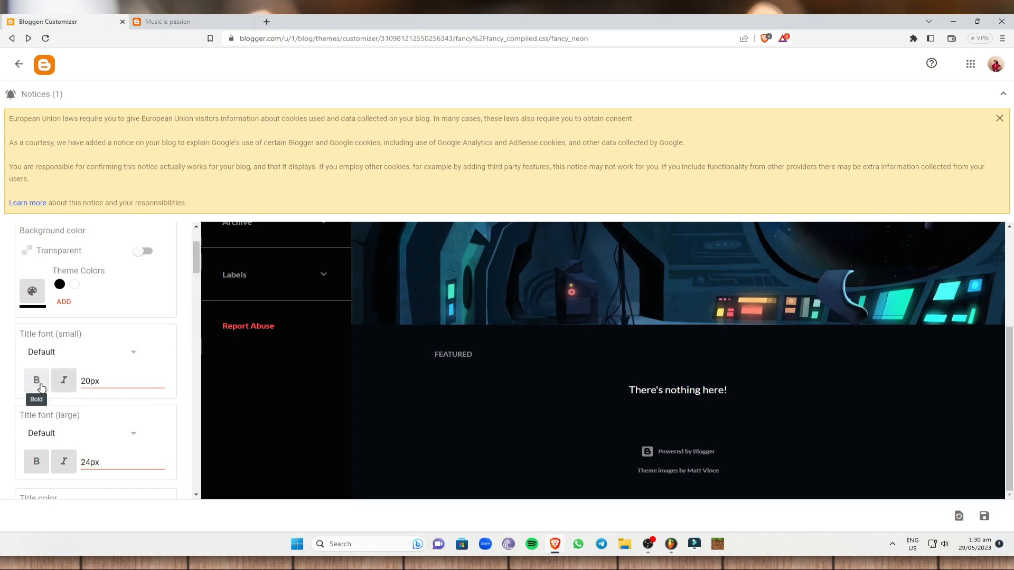
pyautogui.scroll(-1, 125, 406)
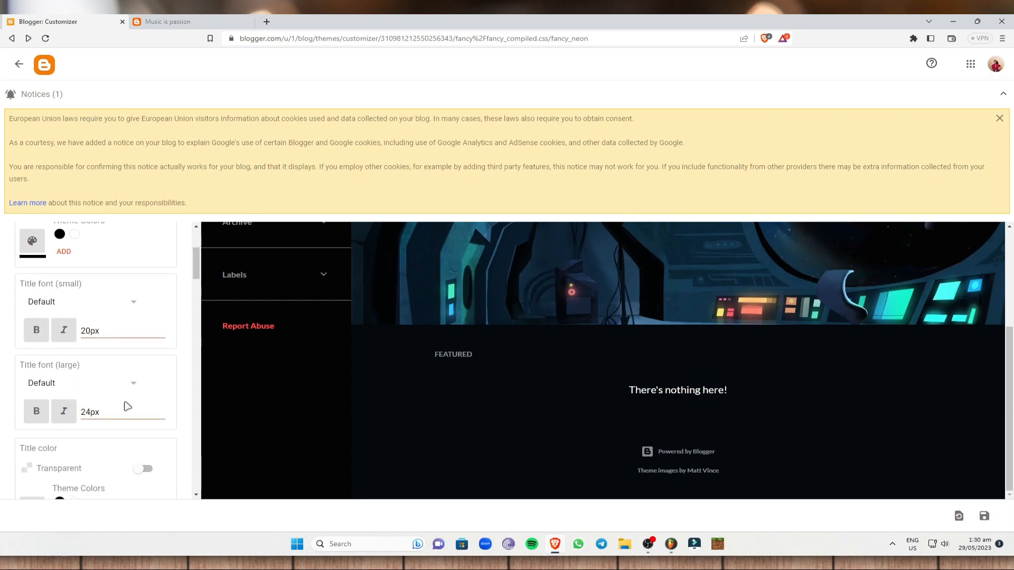
pyautogui.scroll(-5, 125, 381)
pyautogui.scroll(5, 106, 338)
pyautogui.scroll(-13, 65, 383)
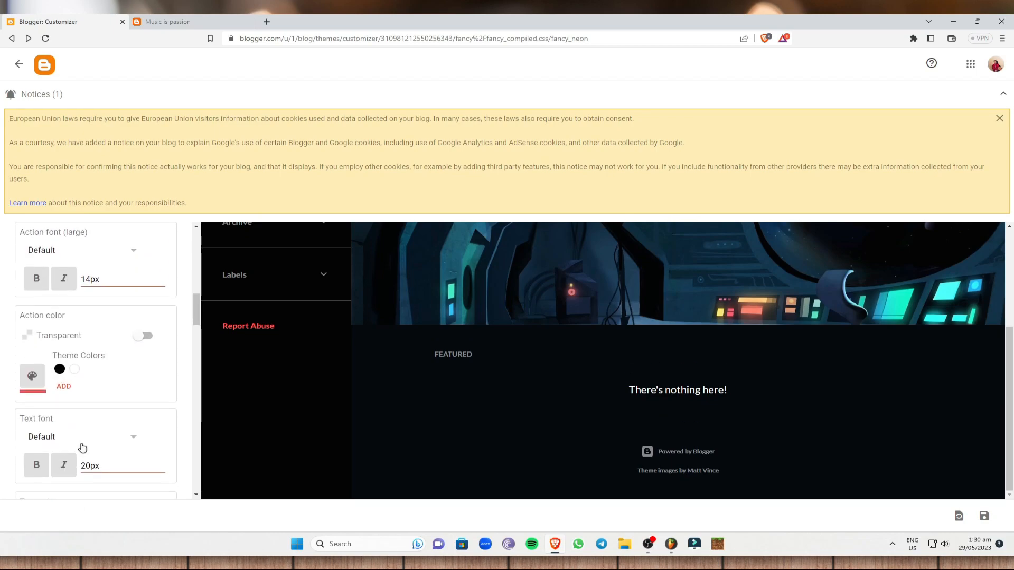
pyautogui.scroll(-13, 103, 416)
pyautogui.scroll(9, 128, 404)
pyautogui.scroll(4, 144, 348)
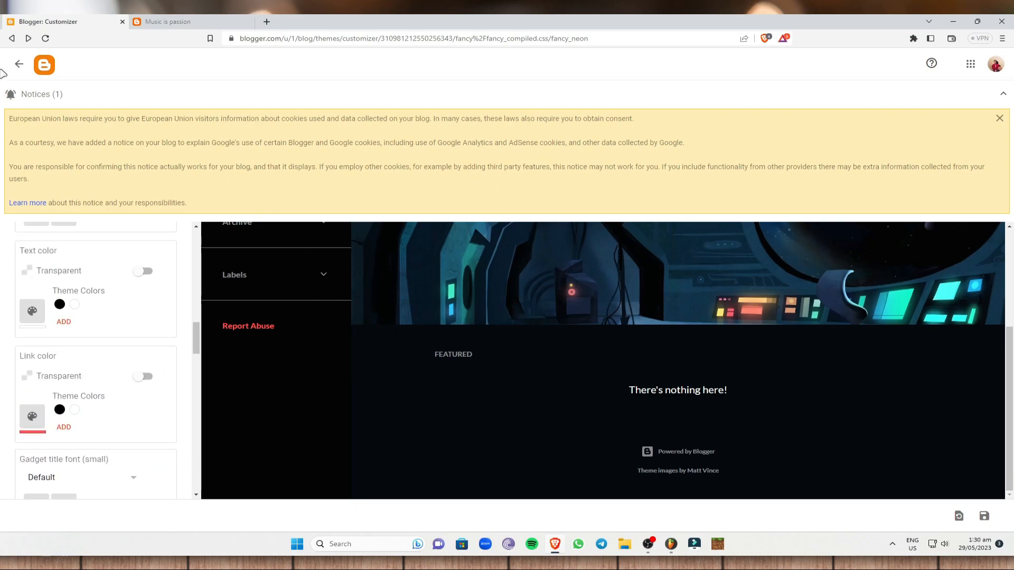
pyautogui.click(20, 66)
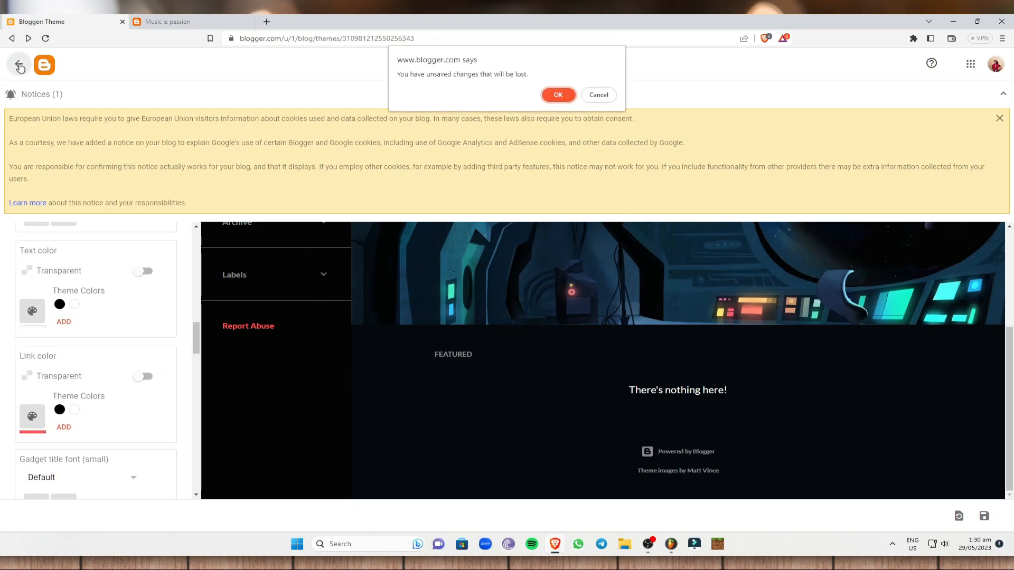
pyautogui.click(559, 94)
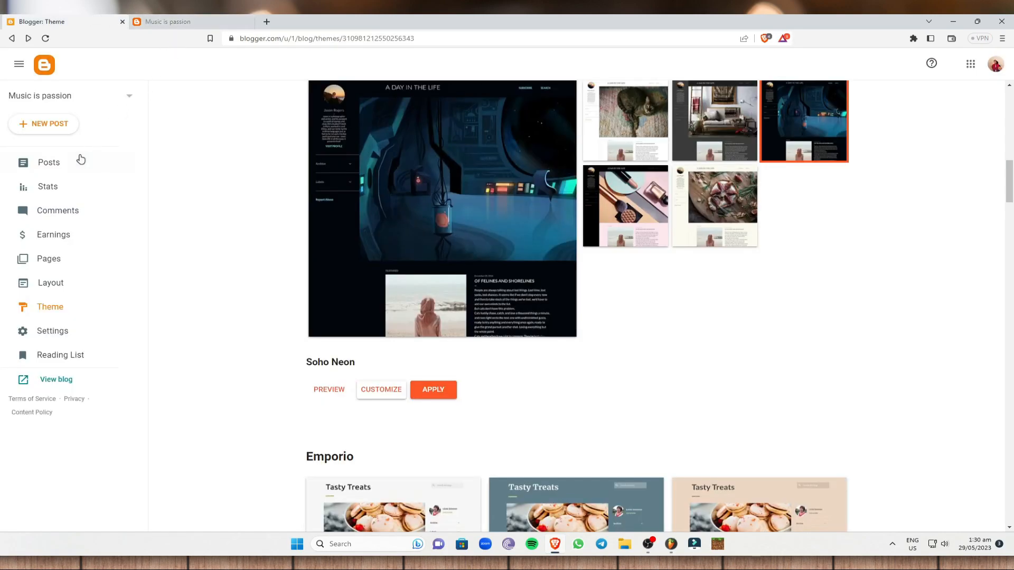
# Step: Open the untitled draft from the posts list and title it "Guitars, is it good?"
pyautogui.click(79, 161)
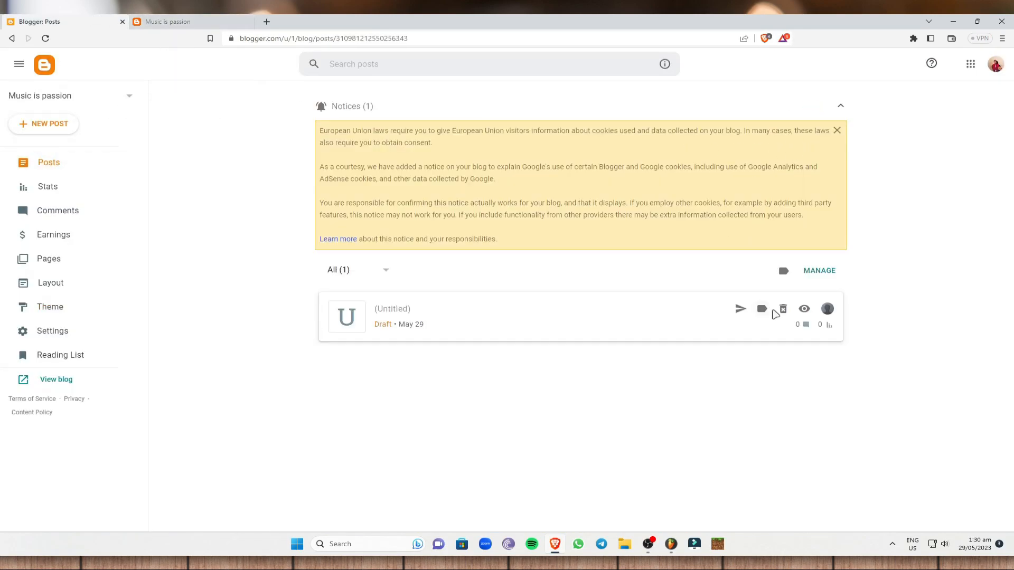
pyautogui.click(438, 326)
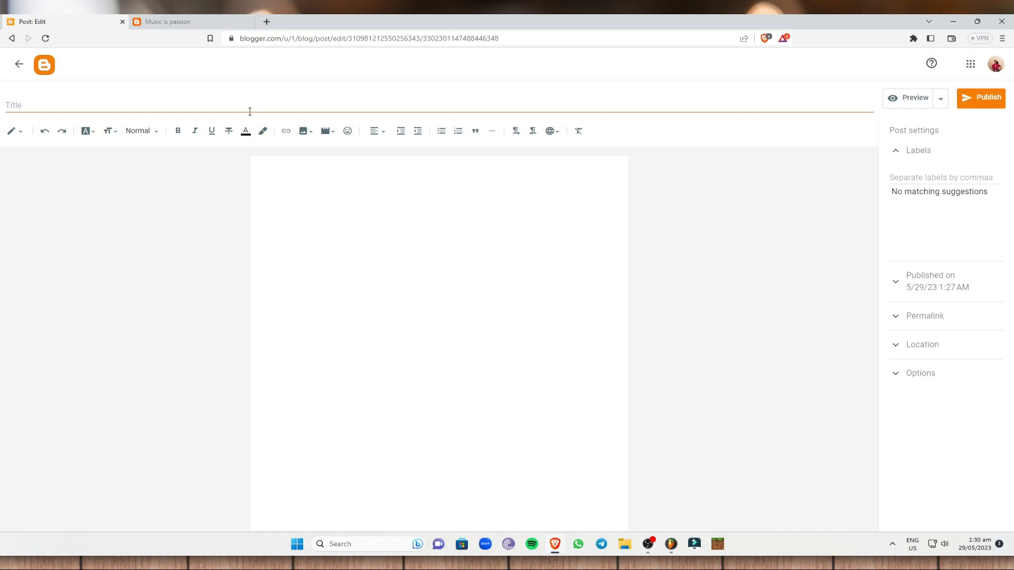
pyautogui.click(114, 104)
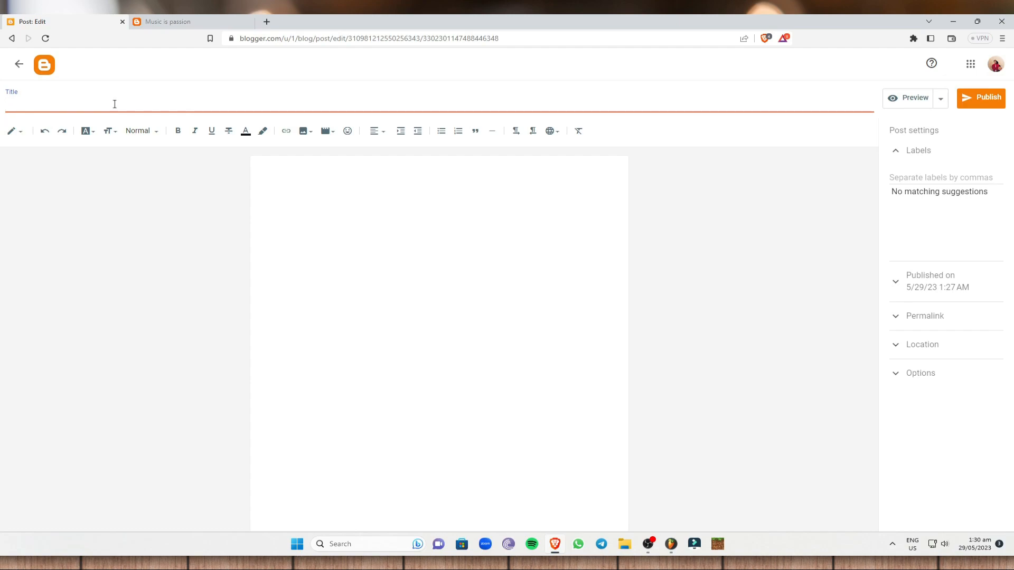
pyautogui.write('G')
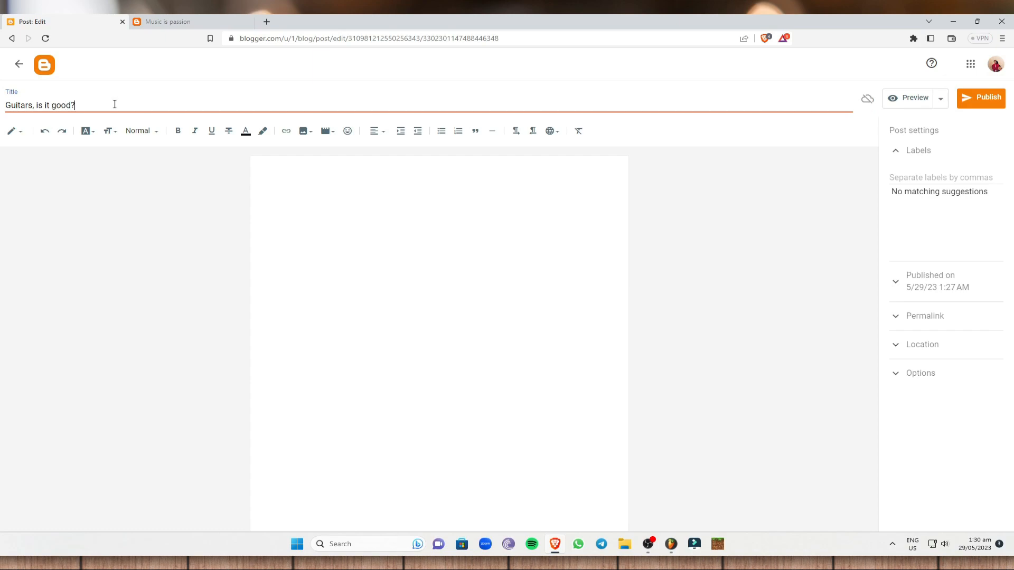
pyautogui.click(336, 215)
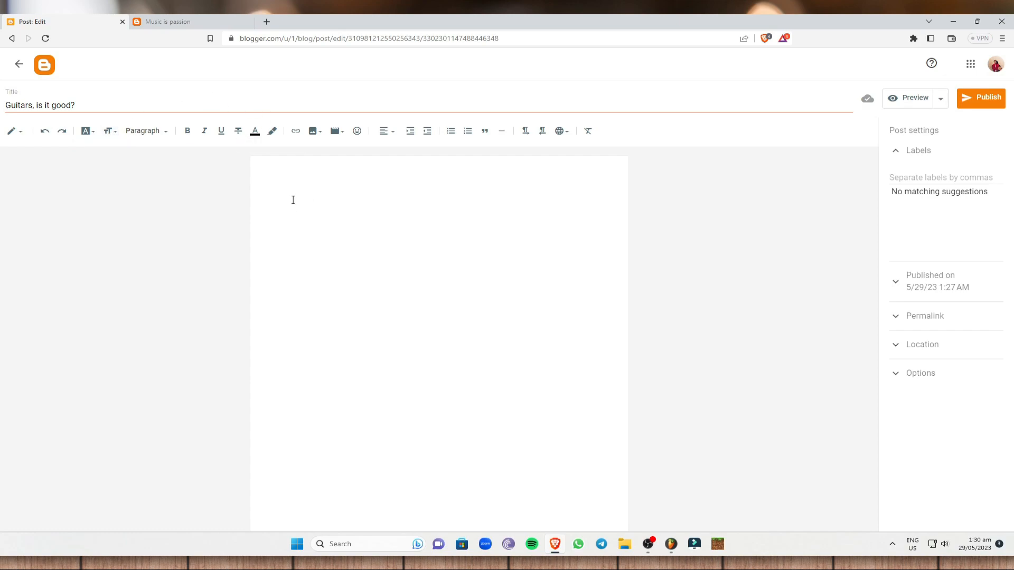
# Step: Search the web for "music blog" in a new tab and open the article "45 of the Best Music Blogs in 2023"
pyautogui.click(268, 22)
pyautogui.click(300, 37)
pyautogui.write('music ')
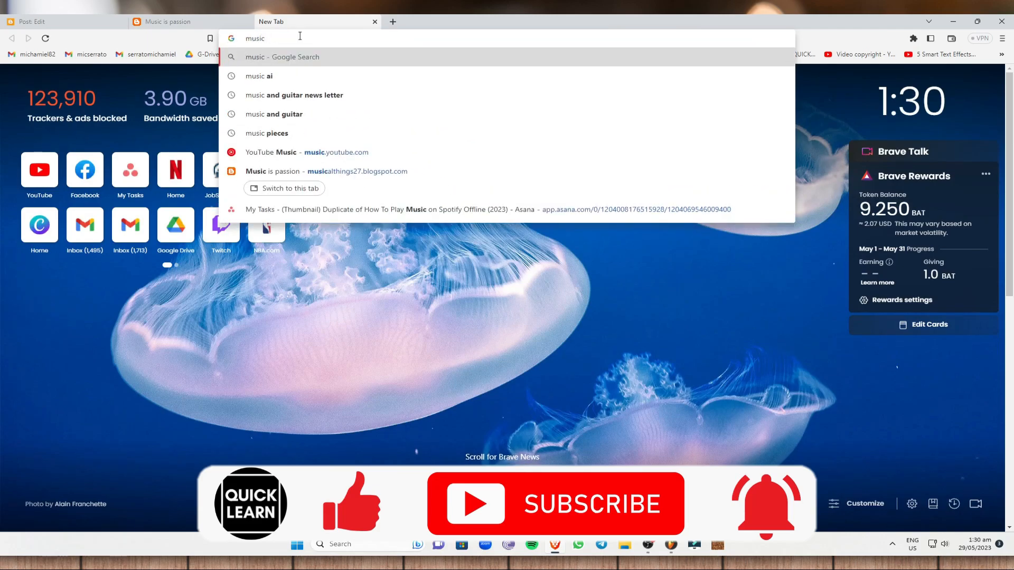
pyautogui.write('blog')
pyautogui.press('Return')
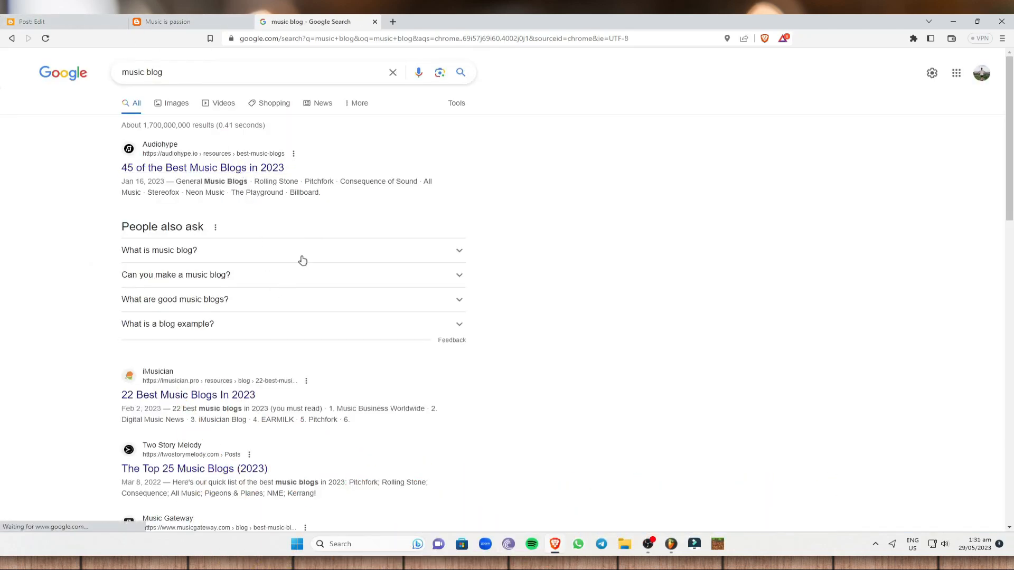
pyautogui.click(271, 166)
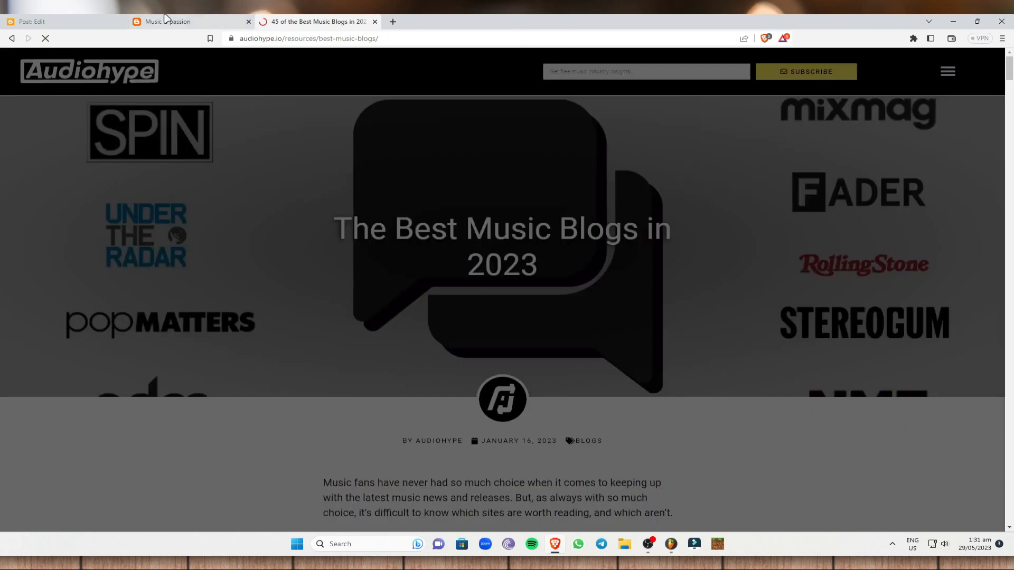
pyautogui.hotkey('ctrl', 'shift', 'Tab')
pyautogui.hotkey('ctrl', 'shift', 'Tab')
pyautogui.hotkey('ctrl', 'shift', 'Tab')
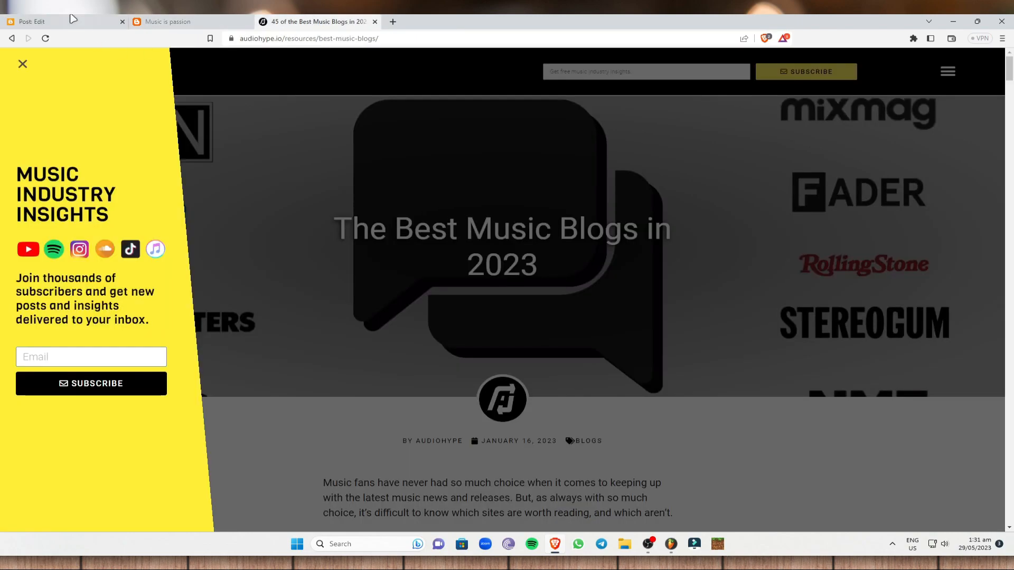
pyautogui.hotkey('ctrl', 'Tab')
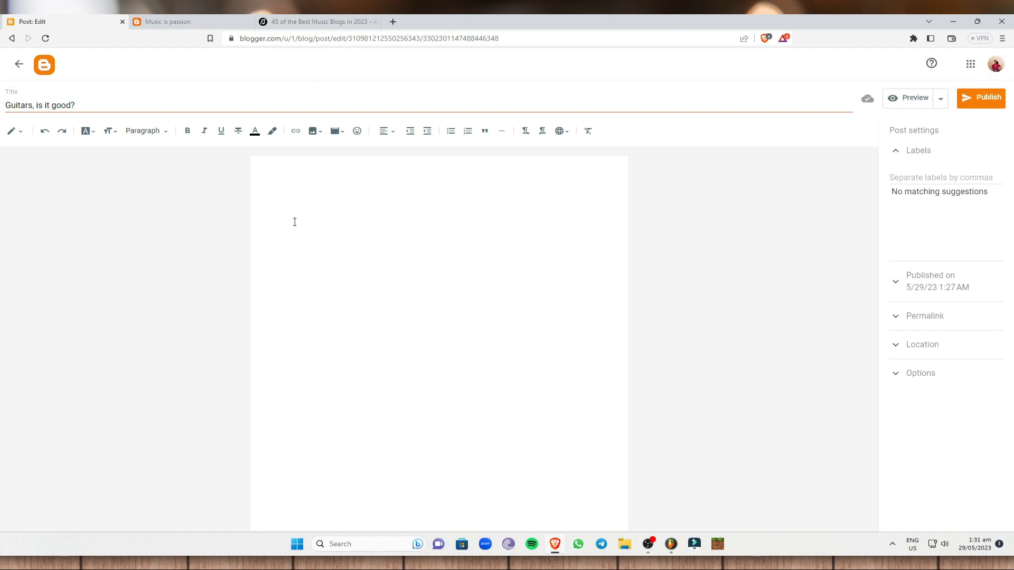
# Step: Return to the Audiohype article, dismiss its subscription popup and copy the four introductory paragraphs above "General Music Blogs"
pyautogui.click(311, 19)
pyautogui.click(587, 314)
pyautogui.scroll(-4, 571, 366)
pyautogui.scroll(-5, 348, 335)
pyautogui.scroll(3, 338, 171)
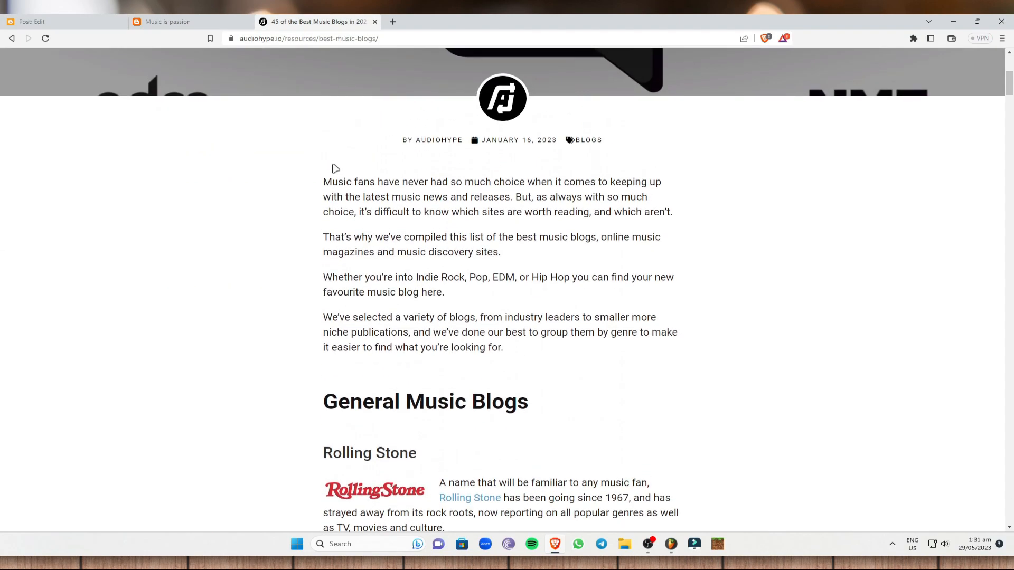
pyautogui.moveTo(322, 181); pyautogui.dragTo(675, 368)
pyautogui.hotkey('ctrl', 'c')
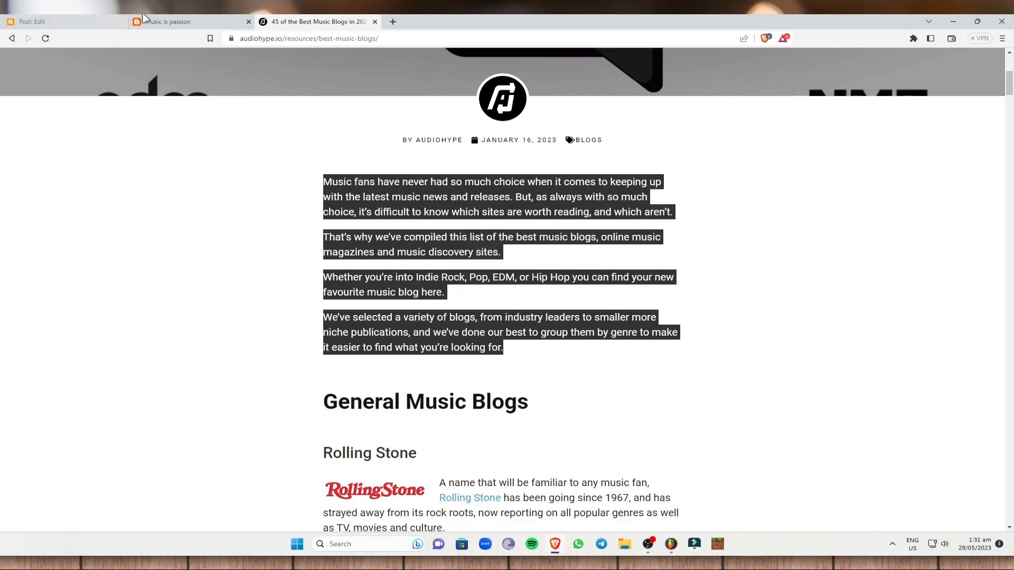
# Step: Paste the copied introductory paragraphs into the body of the "Guitars, is it good?" post and remove the space before the first line
pyautogui.hotkey('ctrl', 'shift', 'Tab')
pyautogui.hotkey('ctrl', 'shift', 'Tab')
pyautogui.rightClick(285, 176)
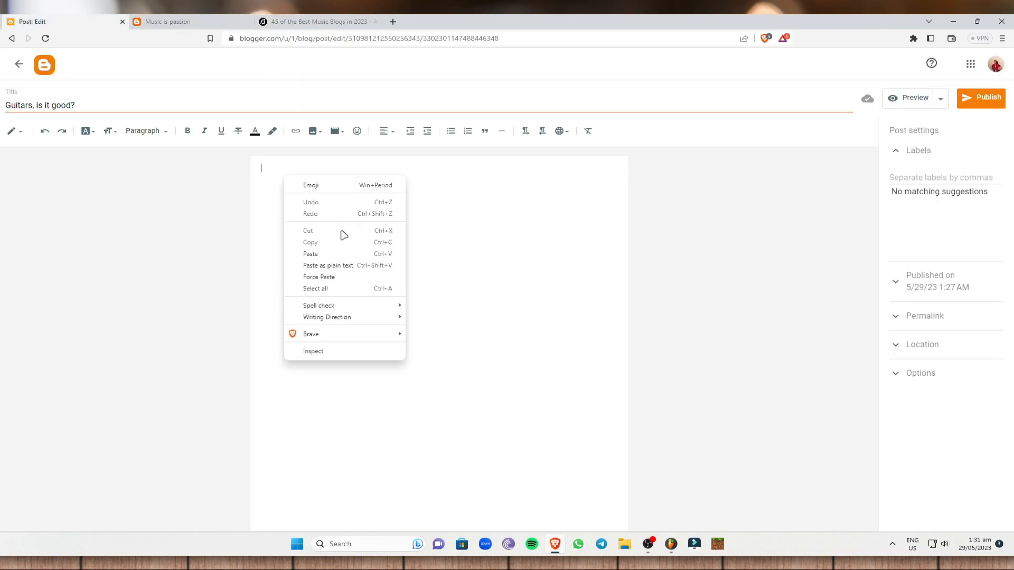
pyautogui.click(324, 253)
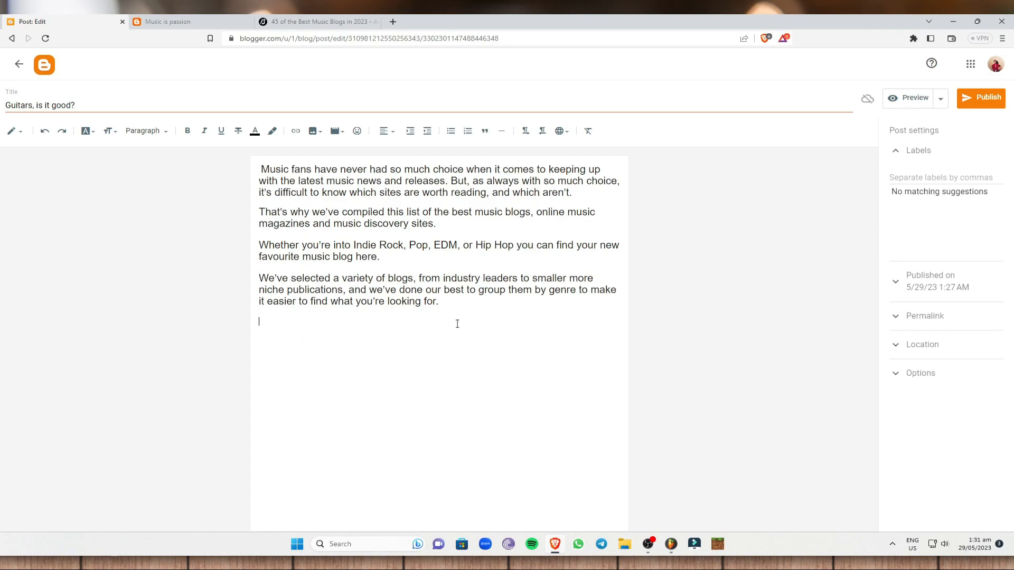
pyautogui.click(261, 172)
pyautogui.press('BackSpace')
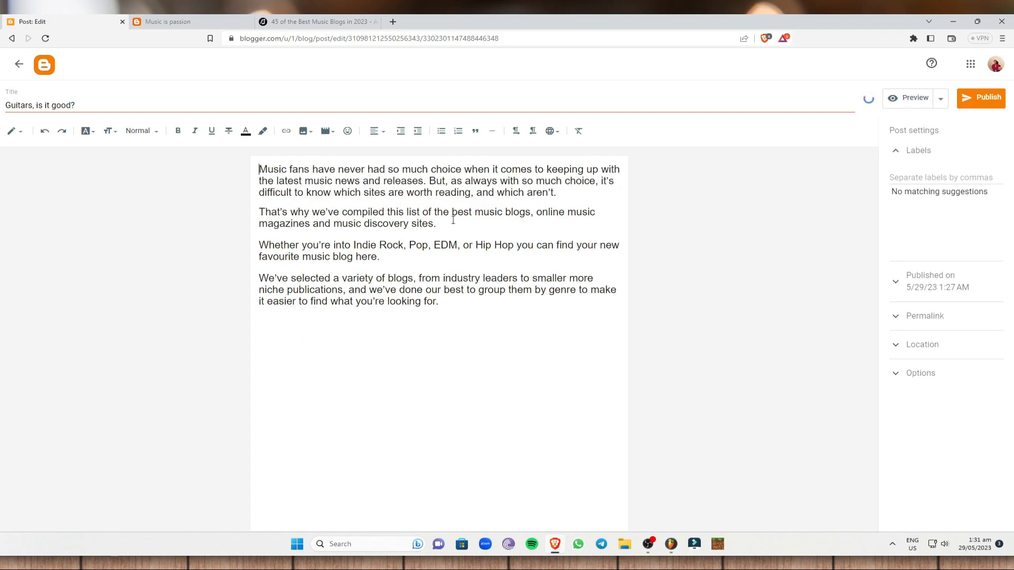
# Step: Select all four paragraphs of the post body and set their font to Trebuchet
pyautogui.moveTo(463, 312); pyautogui.dragTo(205, 167)
pyautogui.moveTo(466, 312); pyautogui.dragTo(153, 136)
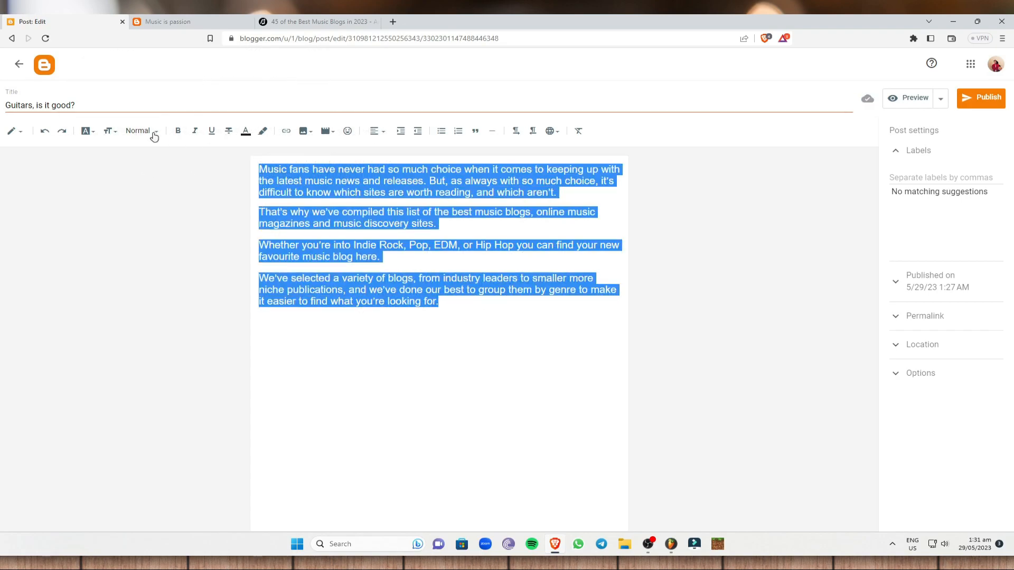
pyautogui.click(95, 136)
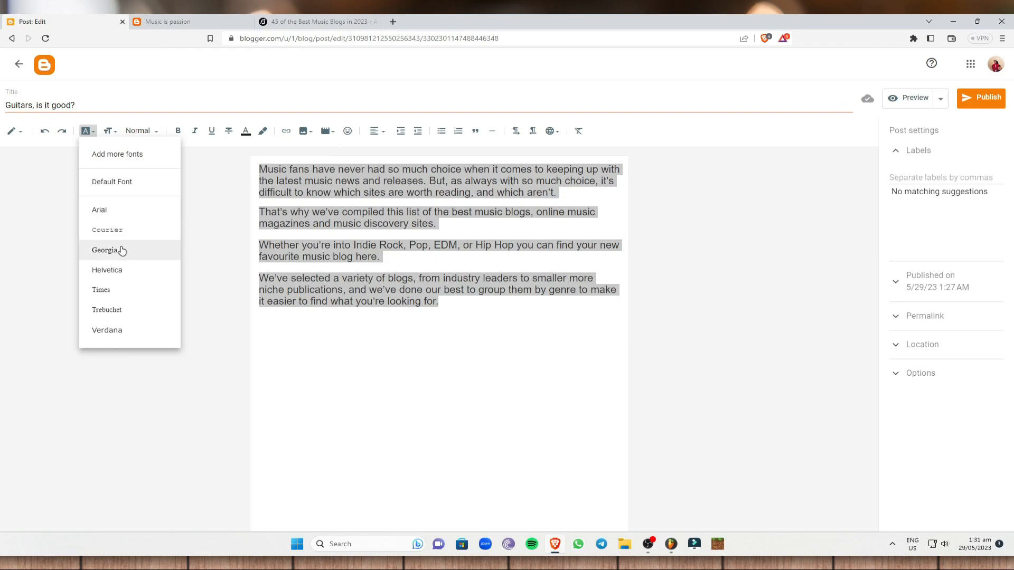
pyautogui.click(120, 279)
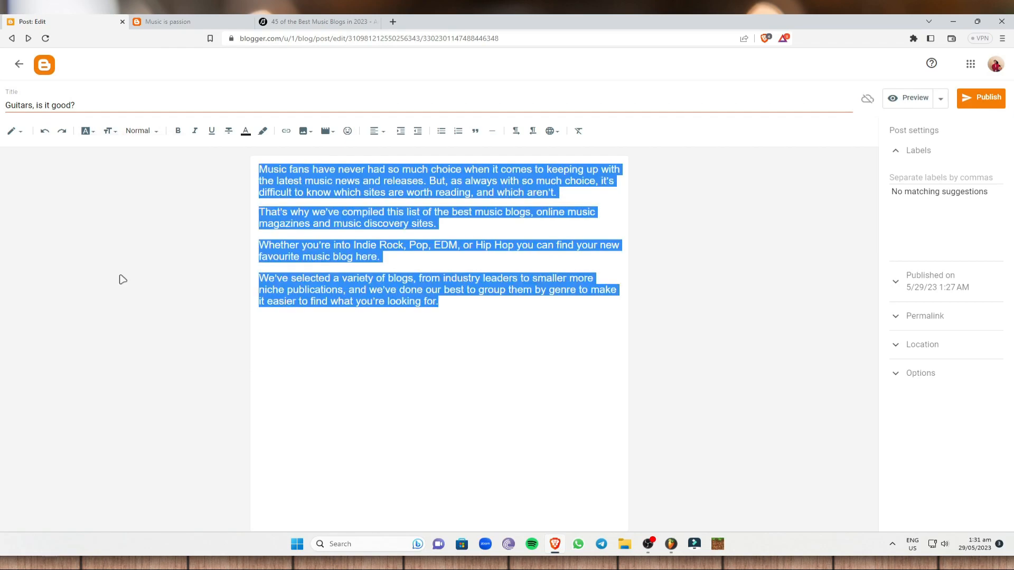
pyautogui.click(139, 132)
pyautogui.click(88, 132)
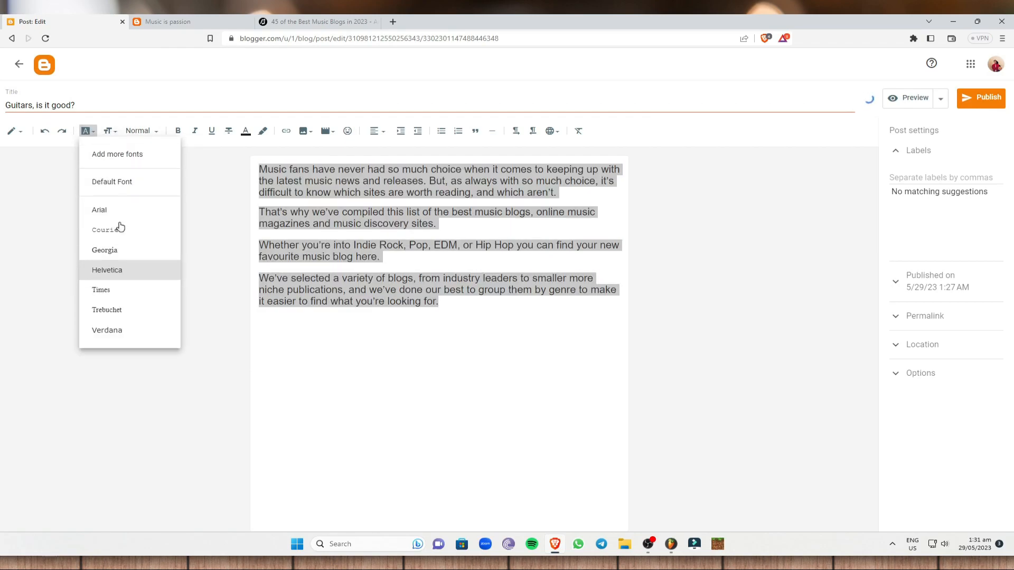
pyautogui.click(126, 310)
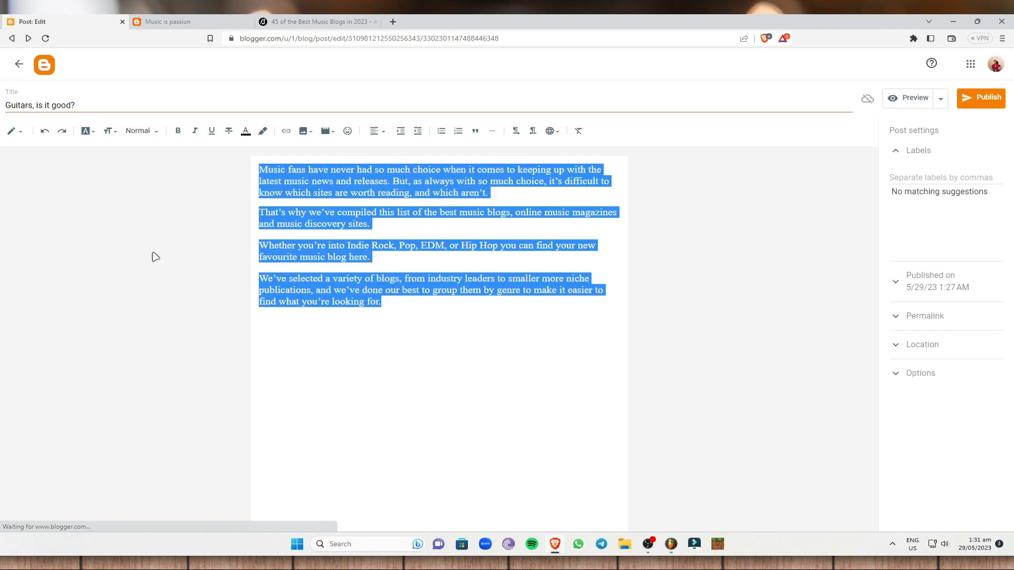
# Step: Apply the Paragraph style and bold to the selected post text, and place the cursor below the last paragraph
pyautogui.click(153, 133)
pyautogui.click(177, 240)
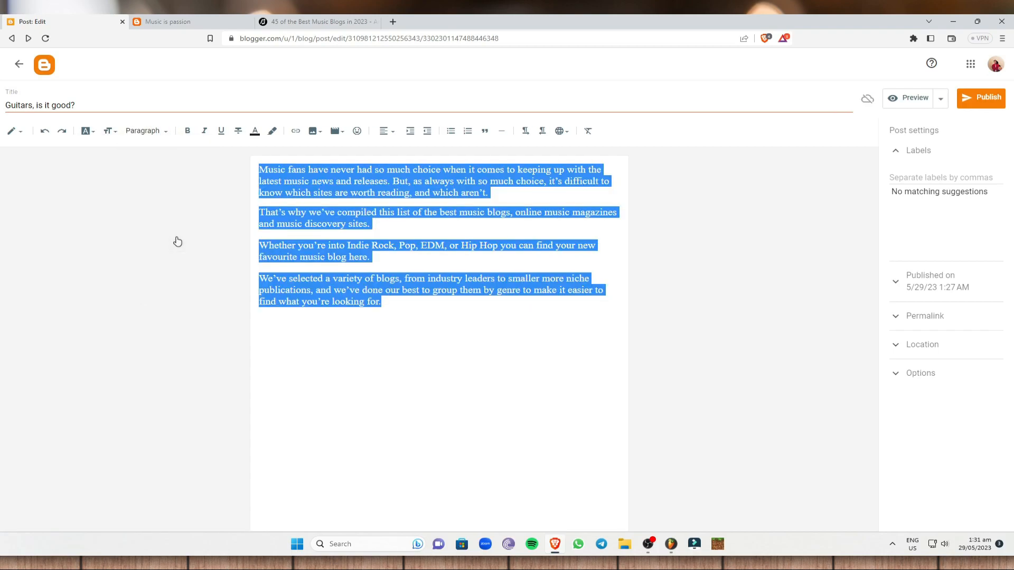
pyautogui.click(151, 130)
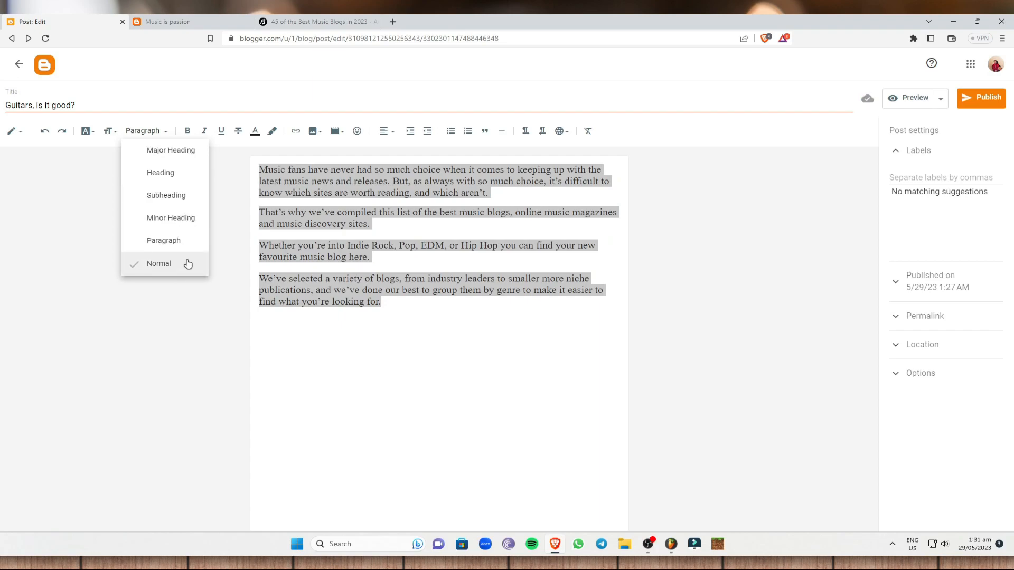
pyautogui.click(748, 224)
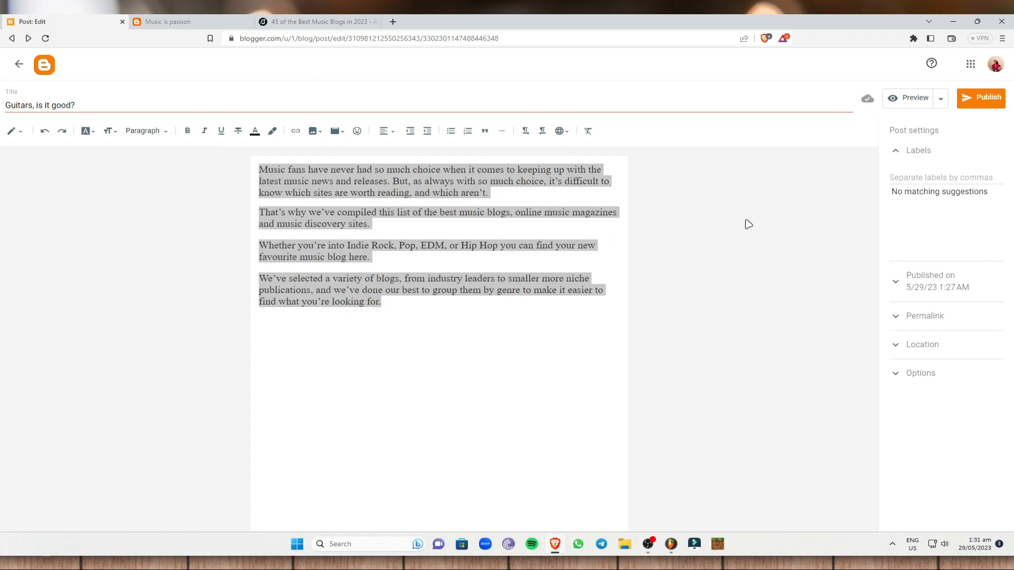
pyautogui.click(188, 131)
pyautogui.click(791, 328)
pyautogui.click(469, 307)
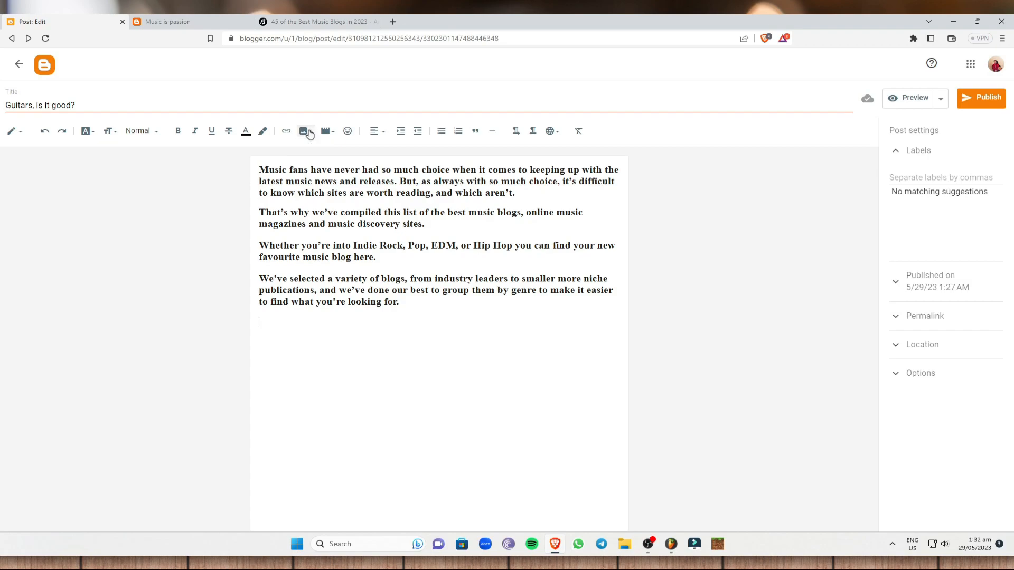
# Step: Search for "music fans" images in a new tab
pyautogui.click(392, 21)
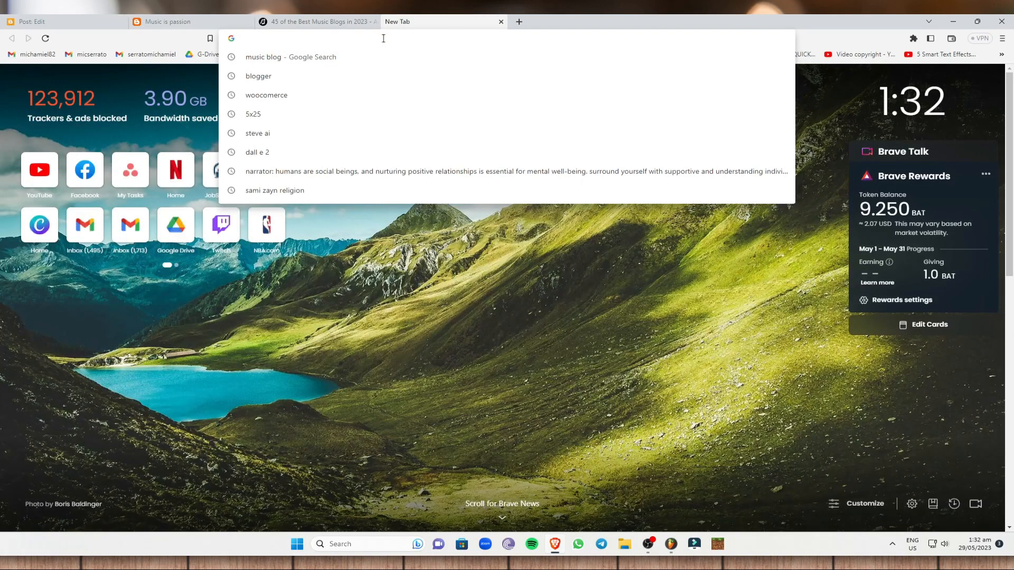
pyautogui.write('musical')
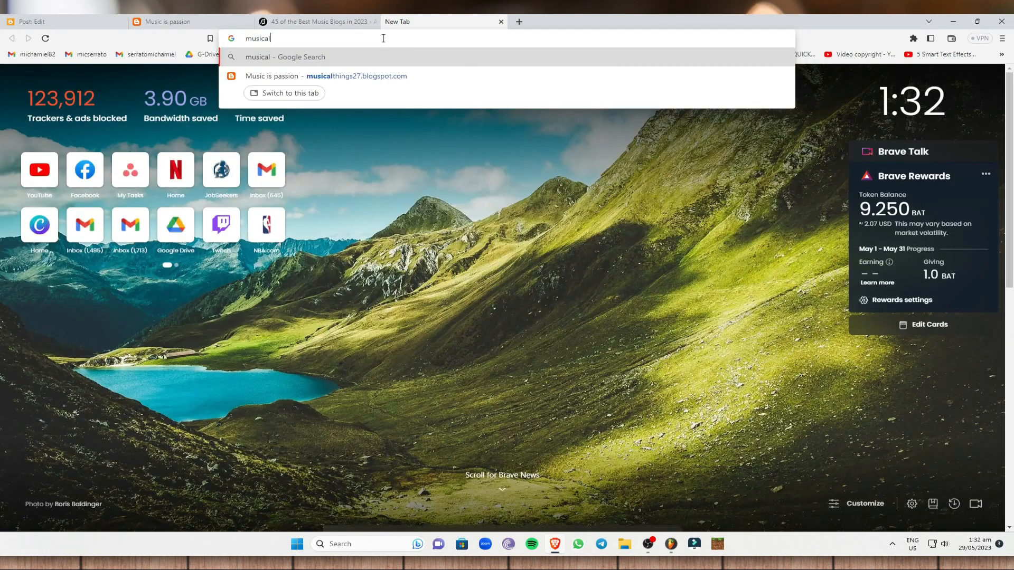
pyautogui.press('BackSpace')
pyautogui.press('BackSpace')
pyautogui.write('fans')
pyautogui.press('Return')
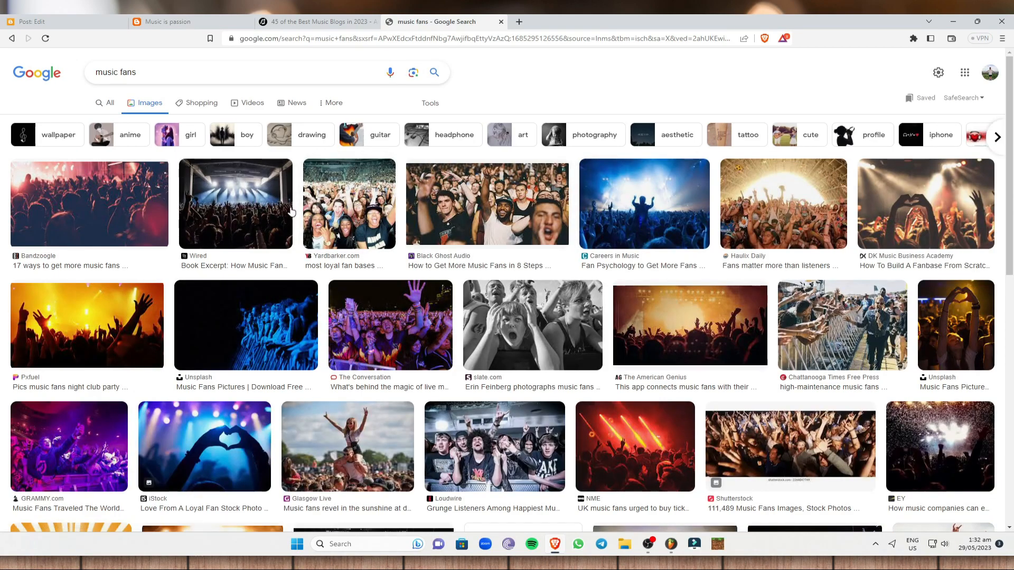
# Step: Save the Bandzoogle concert crowd picture from the image results to the Desktop as "fans"
pyautogui.click(102, 199)
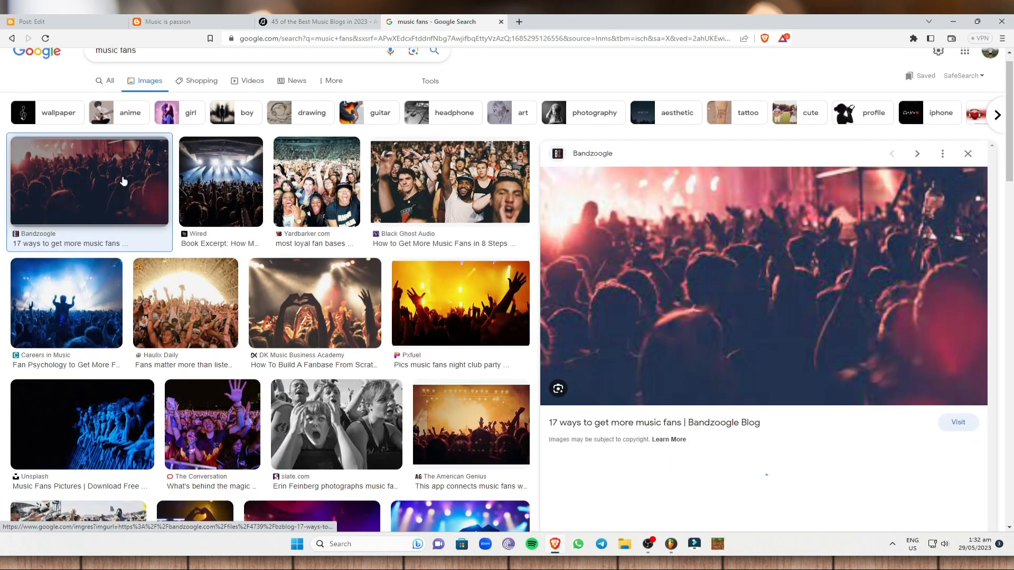
pyautogui.rightClick(647, 177)
pyautogui.click(709, 292)
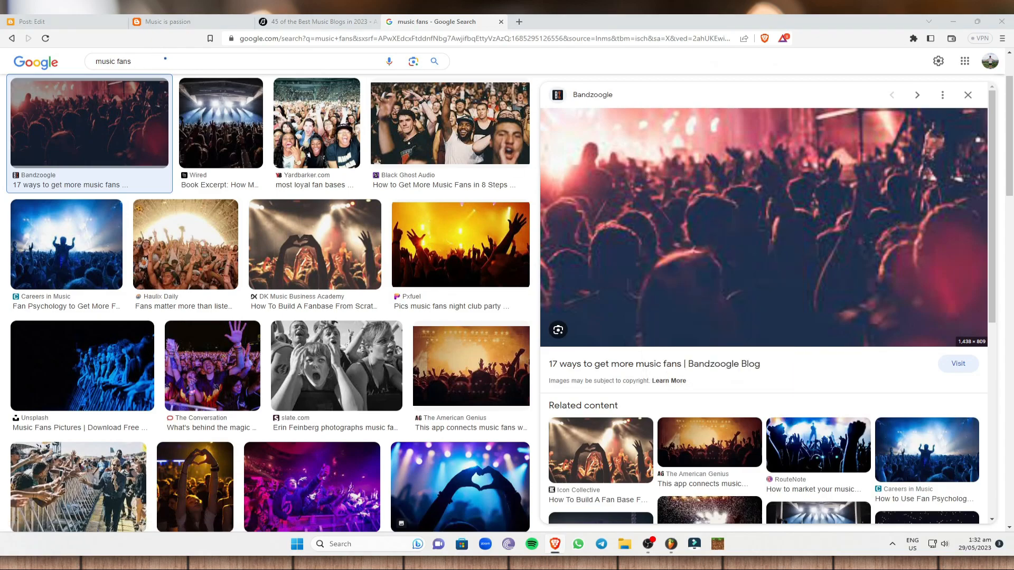
pyautogui.click(258, 150)
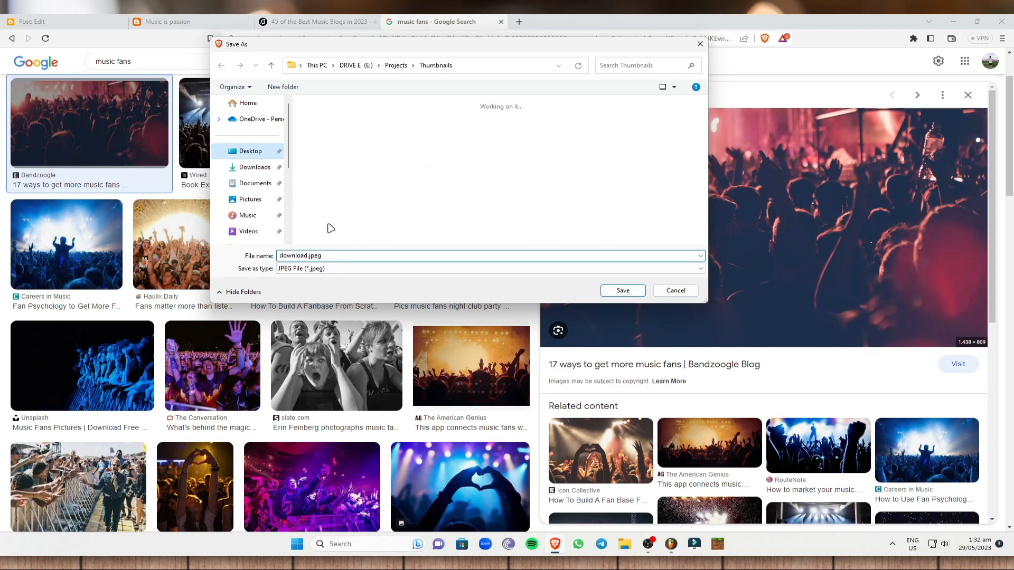
pyautogui.write('fans')
pyautogui.click(620, 290)
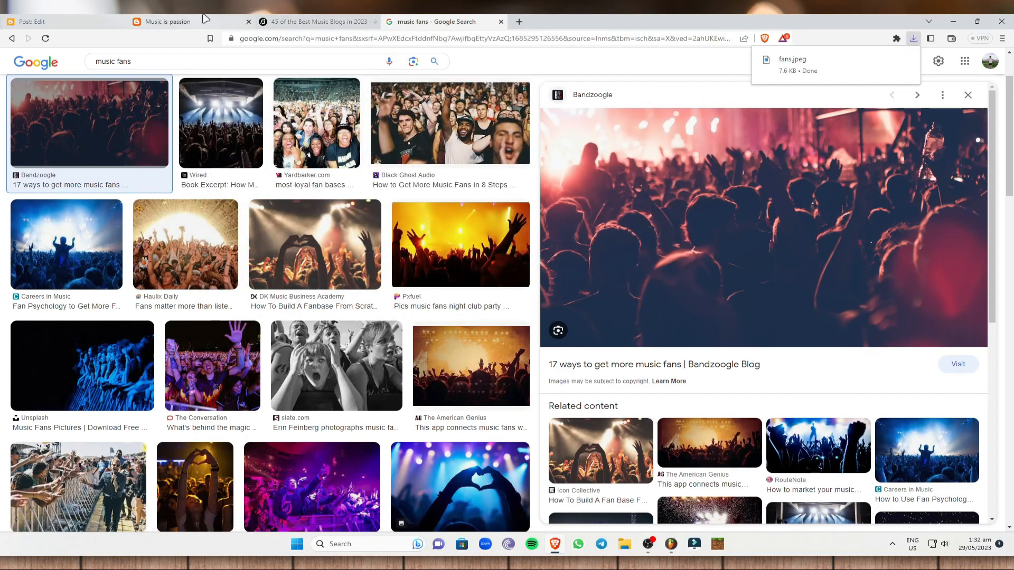
# Step: Return to the post draft, upload fans.jpeg from the Desktop and insert it below the last paragraph
pyautogui.click(30, 20)
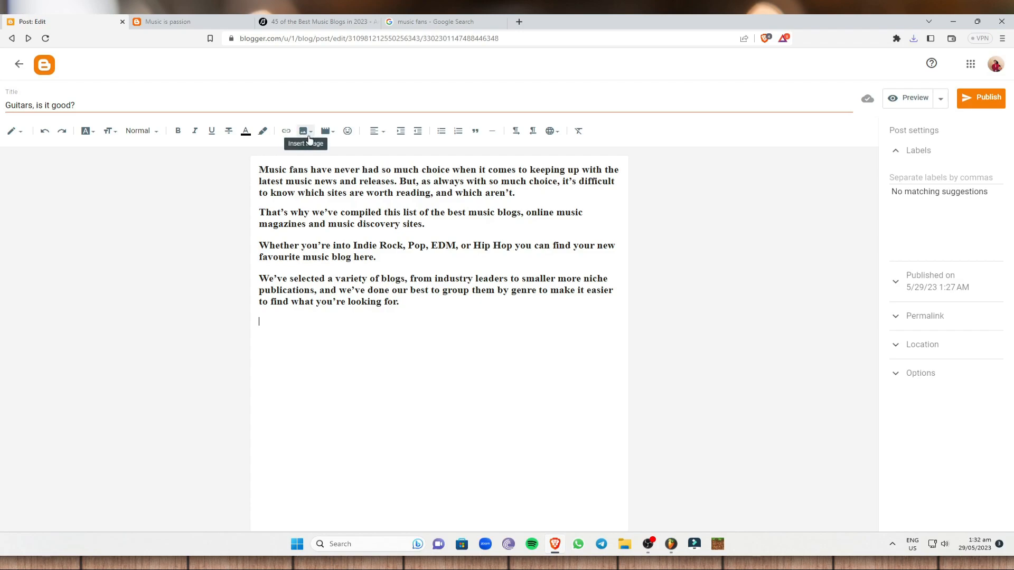
pyautogui.click(309, 133)
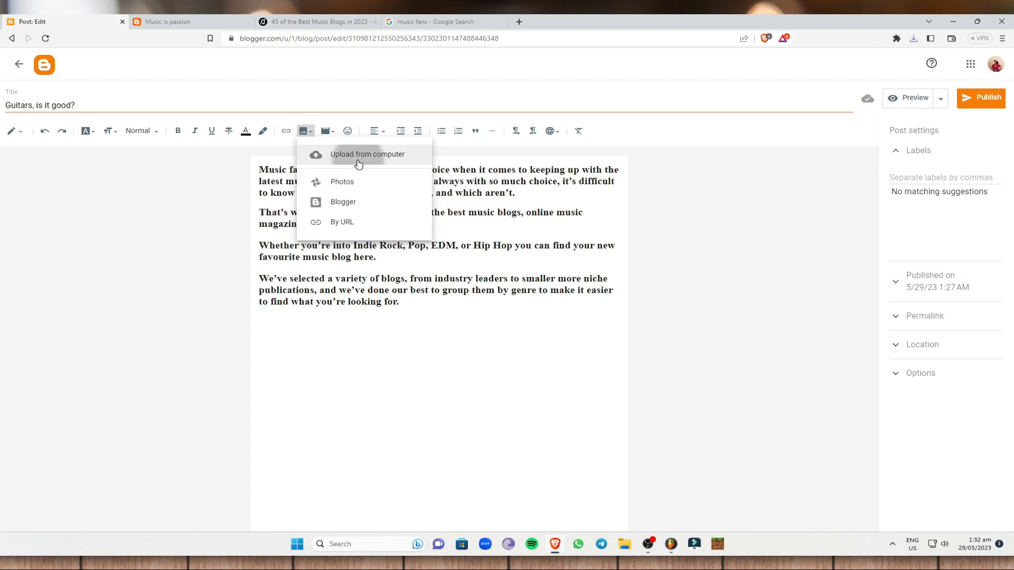
pyautogui.click(356, 161)
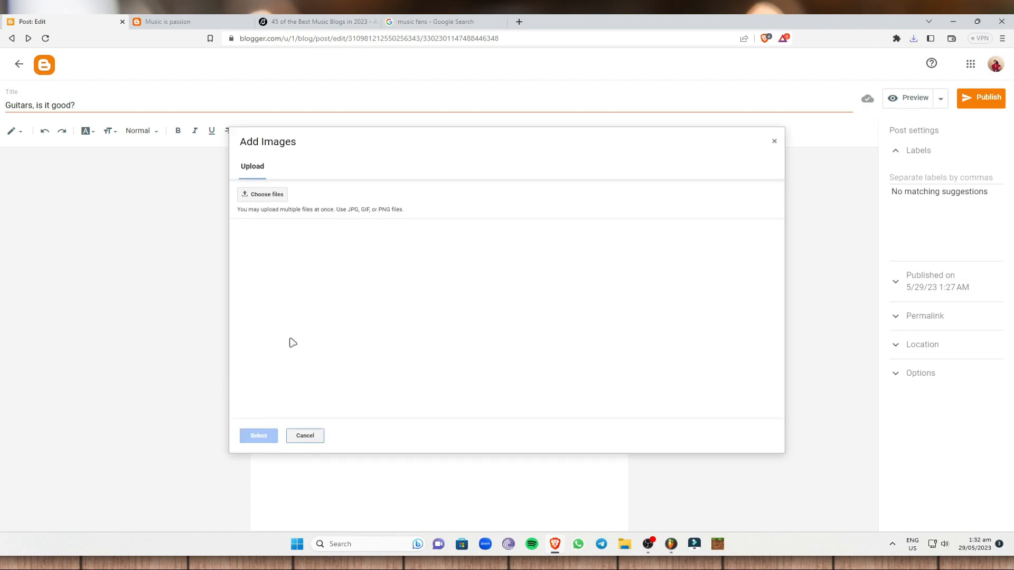
pyautogui.click(273, 195)
pyautogui.scroll(1, 267, 141)
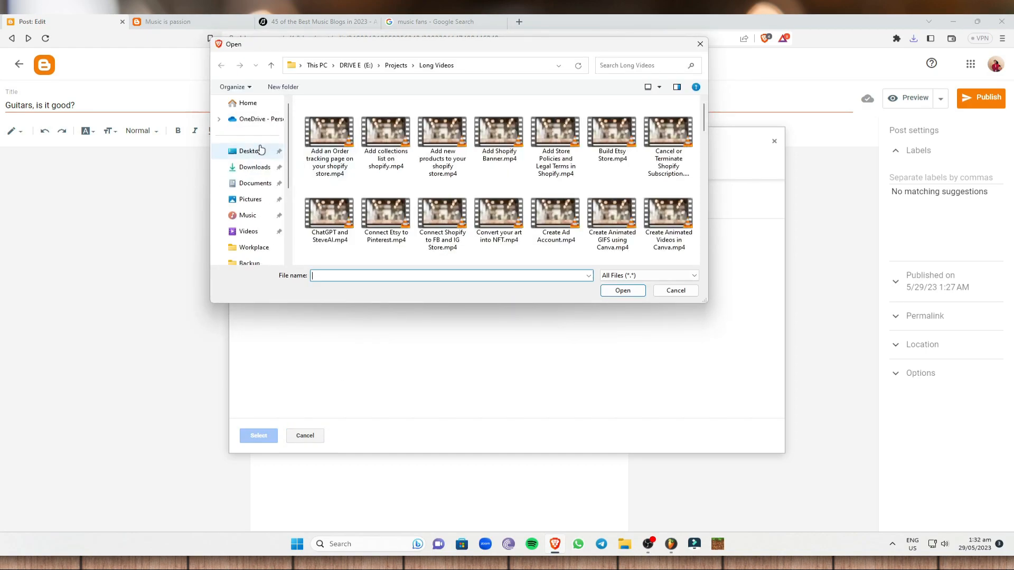
pyautogui.click(251, 151)
pyautogui.click(342, 205)
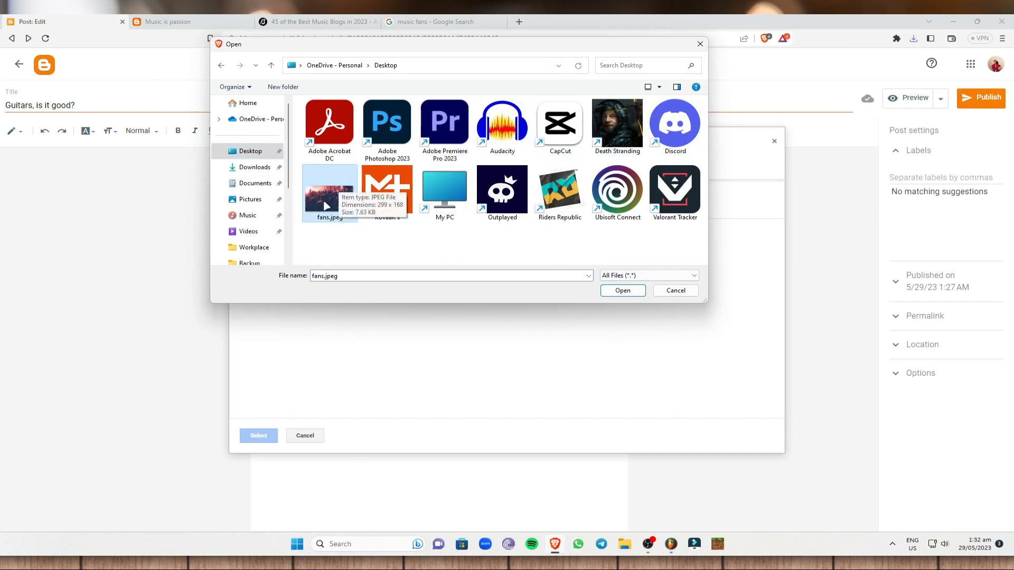
pyautogui.click(625, 291)
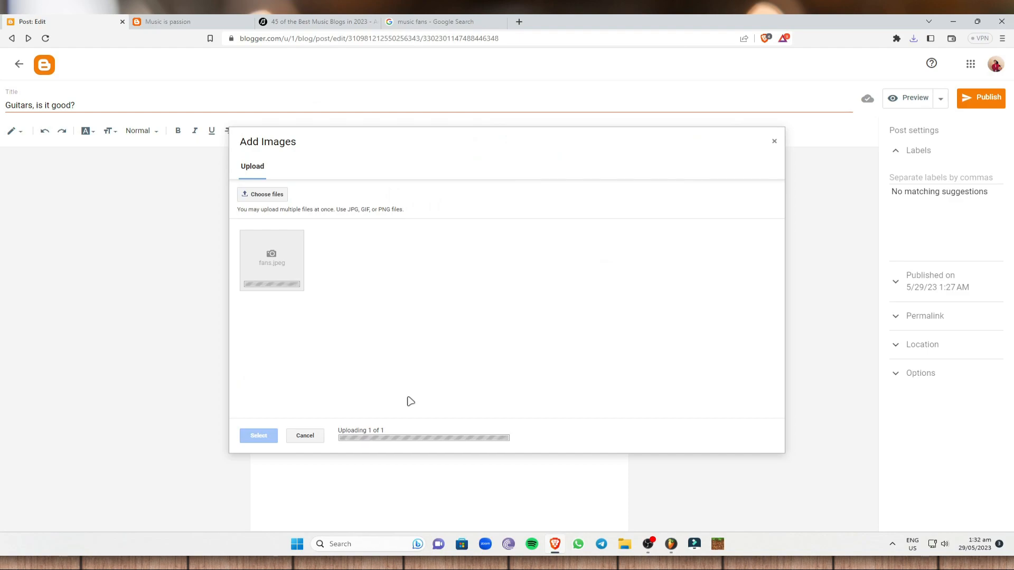
pyautogui.click(280, 275)
pyautogui.click(298, 270)
pyautogui.click(298, 271)
pyautogui.click(261, 435)
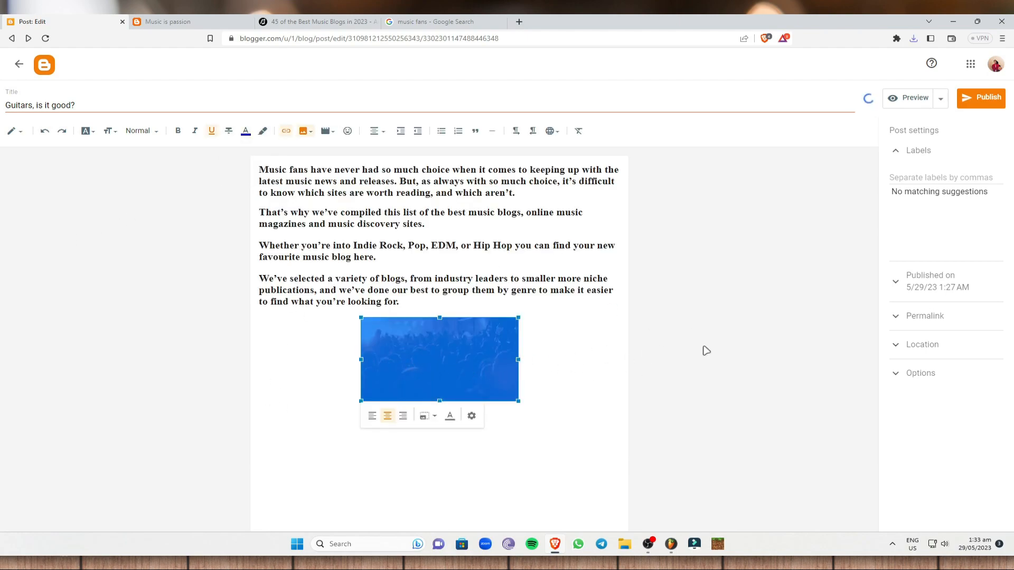
# Step: Enlarge the crowd image below the post text proportionally and close its image options
pyautogui.moveTo(518, 401); pyautogui.dragTo(546, 431)
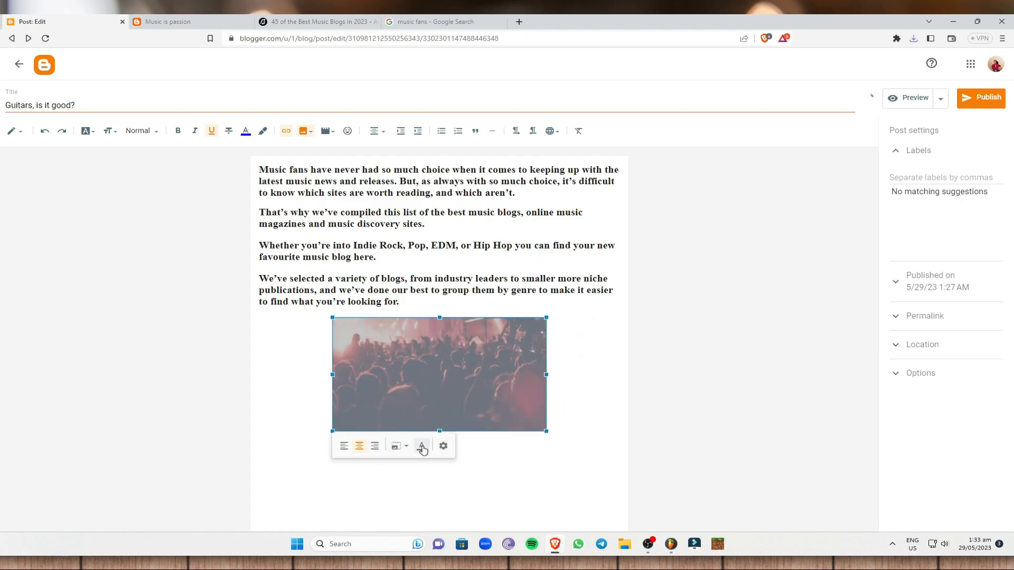
pyautogui.click(679, 358)
pyautogui.click(622, 331)
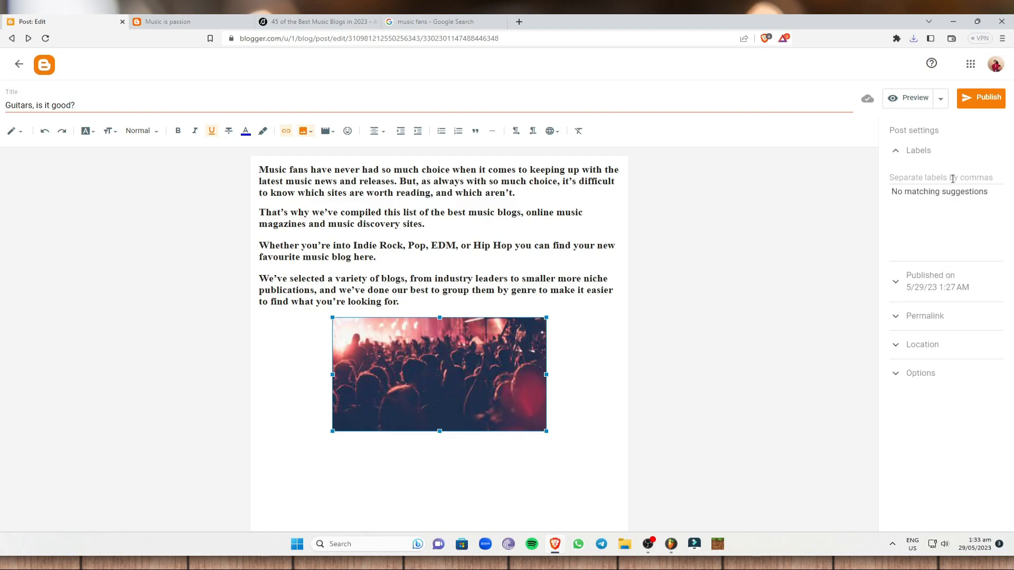
pyautogui.moveTo(995, 198); pyautogui.dragTo(883, 199)
pyautogui.click(926, 207)
pyautogui.moveTo(998, 198); pyautogui.dragTo(887, 204)
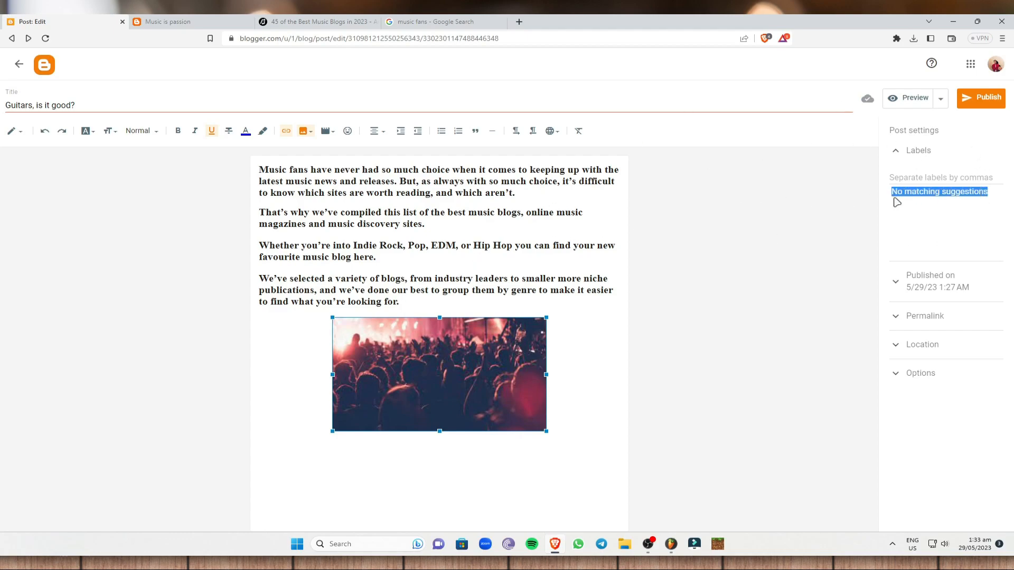
pyautogui.click(897, 200)
pyautogui.moveTo(996, 197); pyautogui.dragTo(889, 199)
pyautogui.click(889, 199)
# Step: Set the post's publication date to Automatic and review its permalink, location and reader comment settings
pyautogui.click(902, 279)
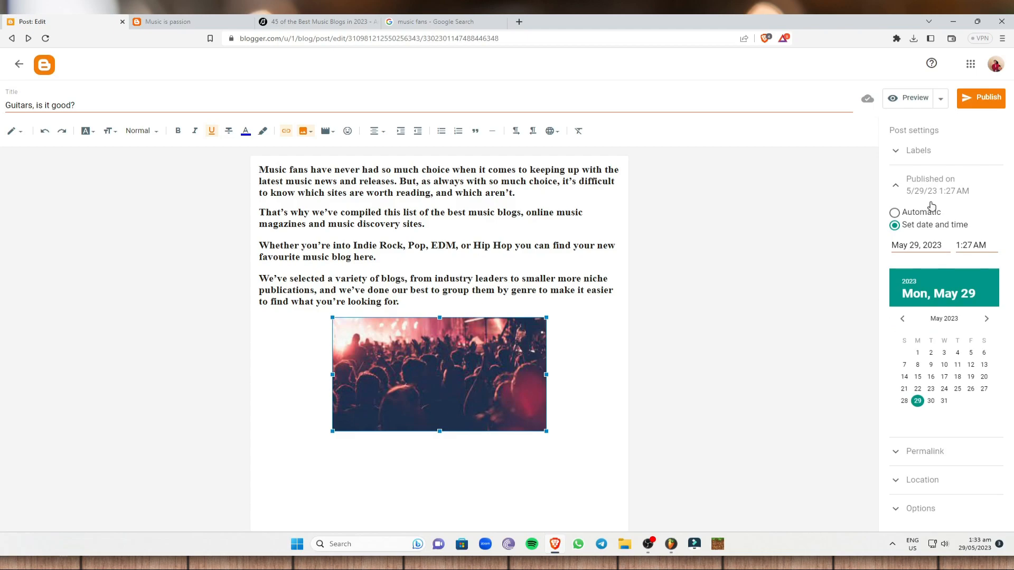
pyautogui.click(900, 214)
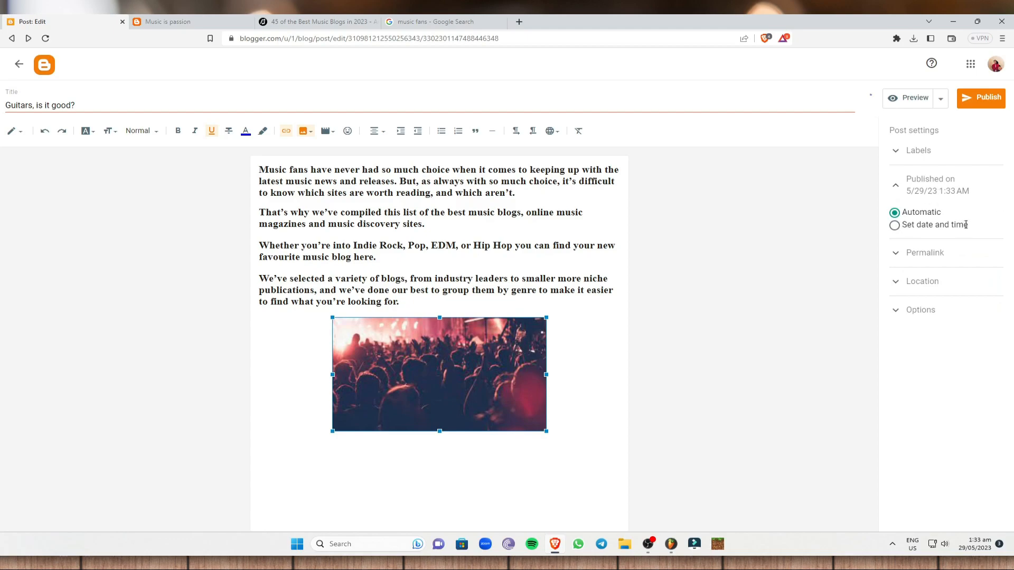
pyautogui.click(902, 252)
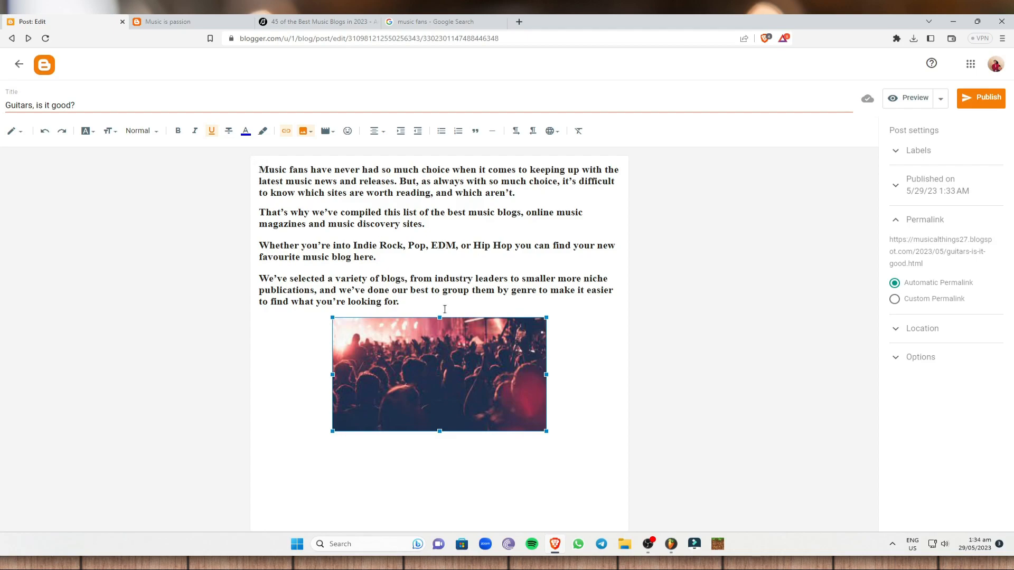
pyautogui.click(896, 328)
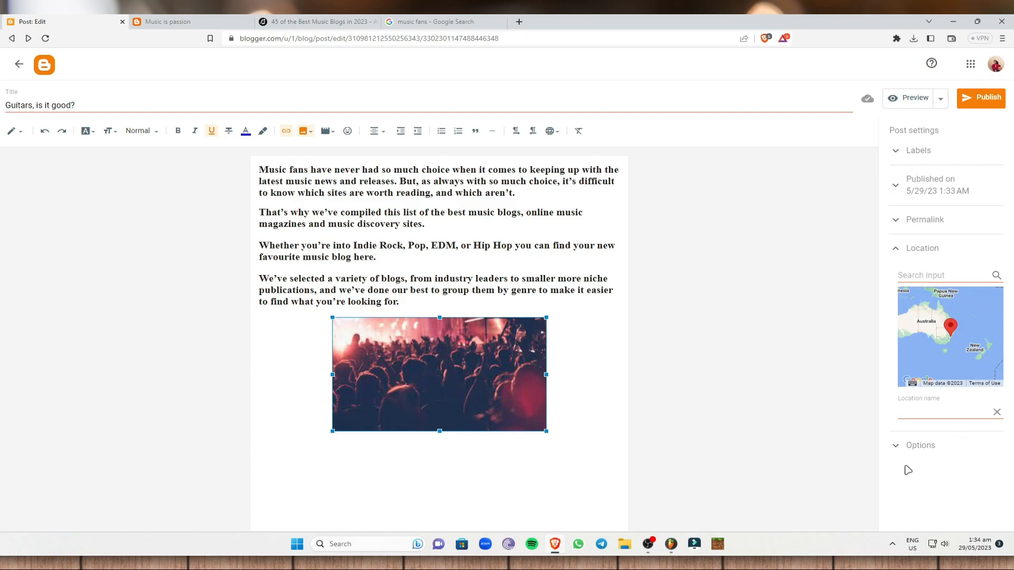
pyautogui.click(904, 449)
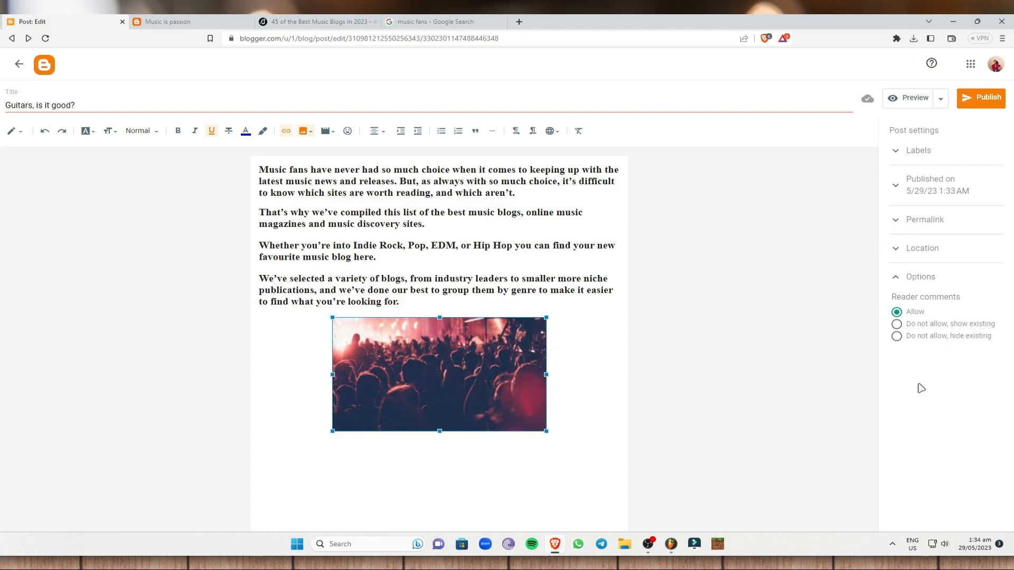
# Step: Publish the "Guitars, is it good?" post and refresh the live Music is passion blog
pyautogui.click(980, 99)
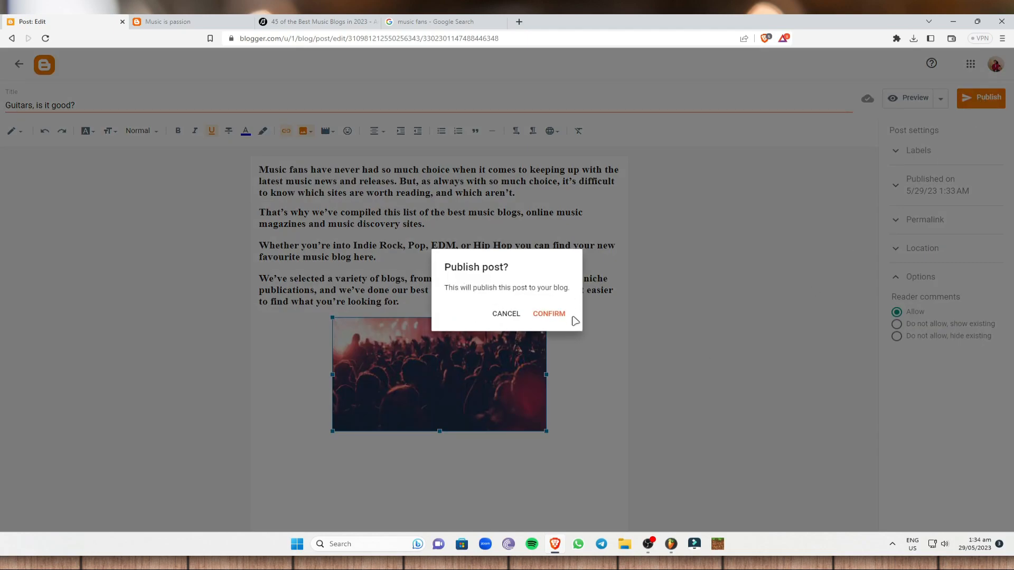
pyautogui.click(549, 314)
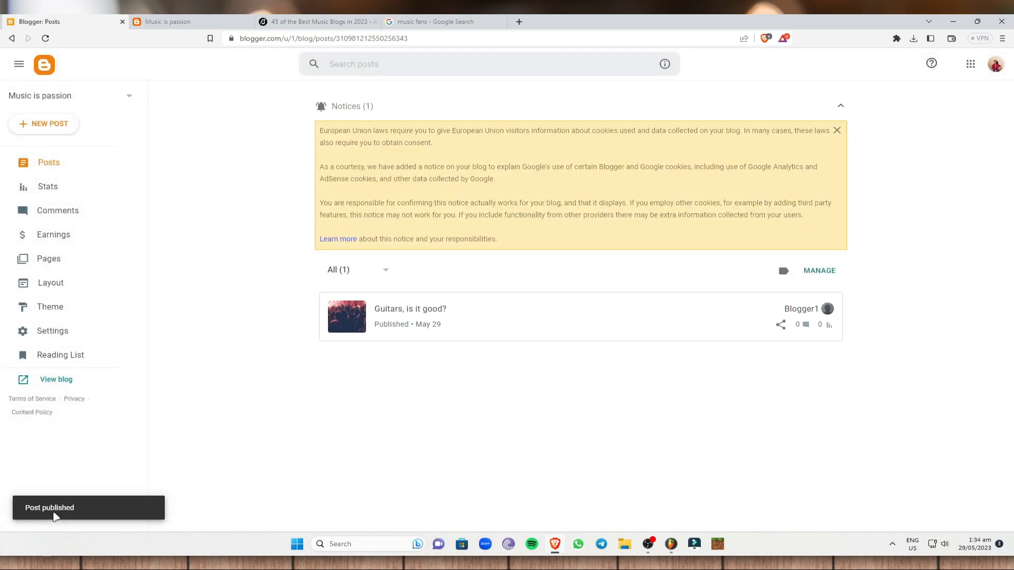
pyautogui.click(193, 20)
pyautogui.click(45, 39)
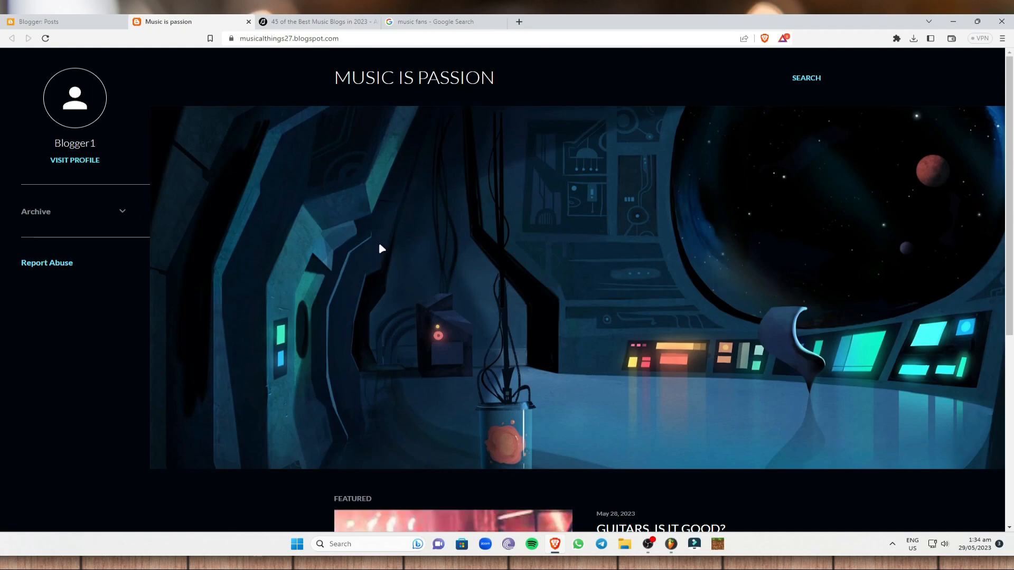
# Step: Examine the featured post's picture and text excerpt on the blog home page
pyautogui.scroll(-6, 379, 243)
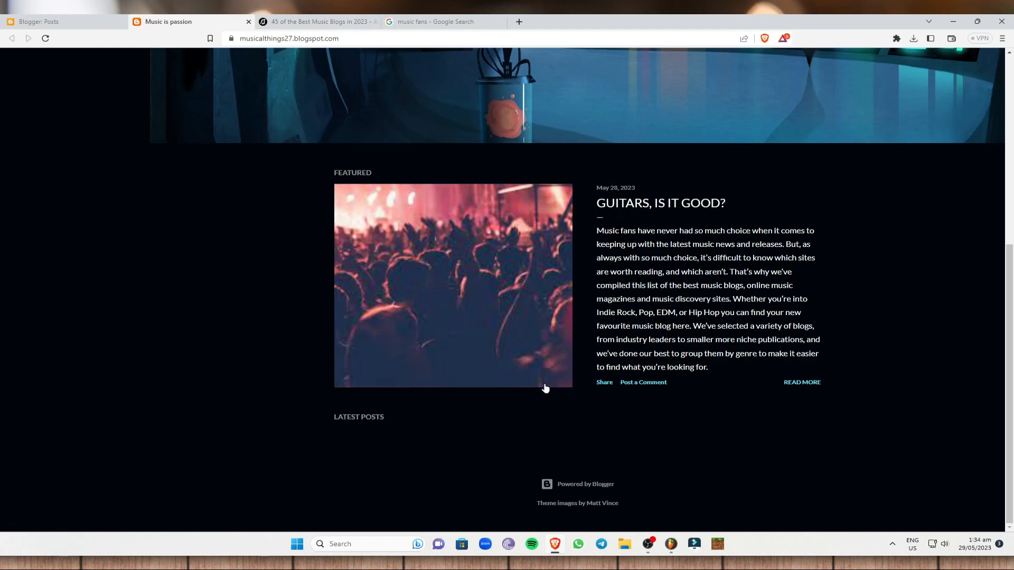
pyautogui.moveTo(597, 230); pyautogui.dragTo(816, 368)
pyautogui.click(751, 376)
pyautogui.moveTo(597, 229); pyautogui.dragTo(766, 364)
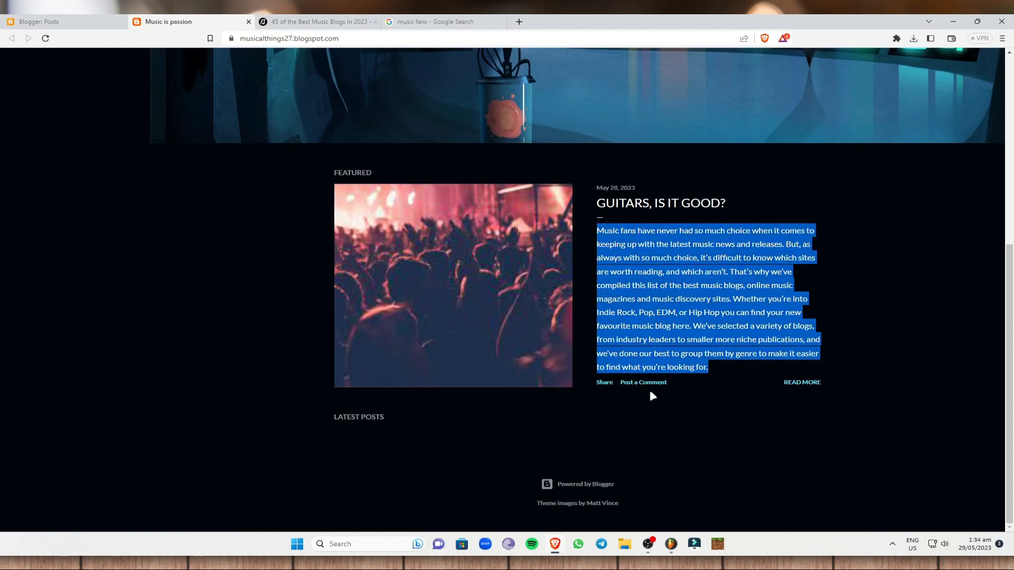
pyautogui.click(760, 368)
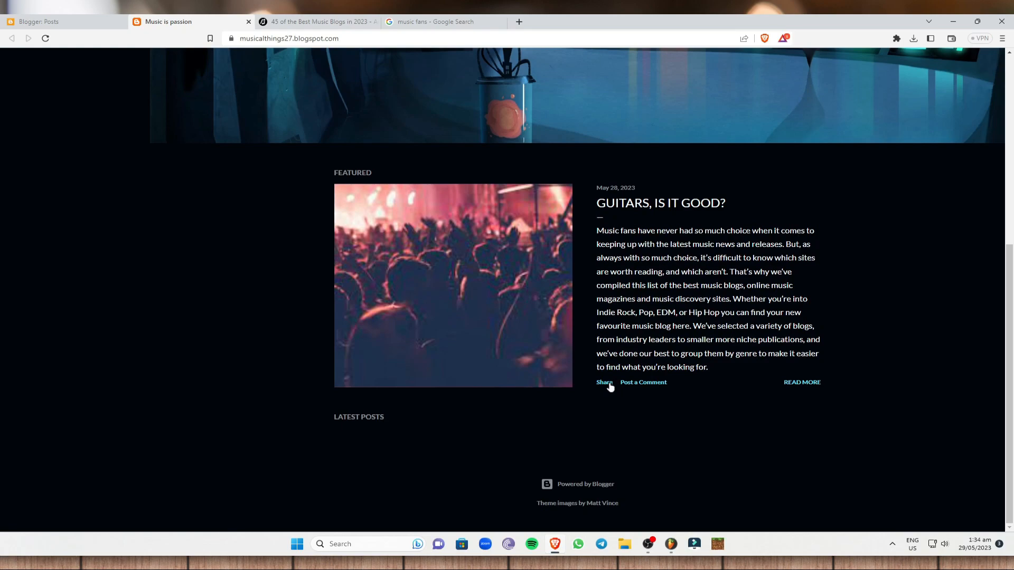
# Step: Open the full post from the home page, look through its text, picture and comments section, and return to the home page
pyautogui.click(802, 385)
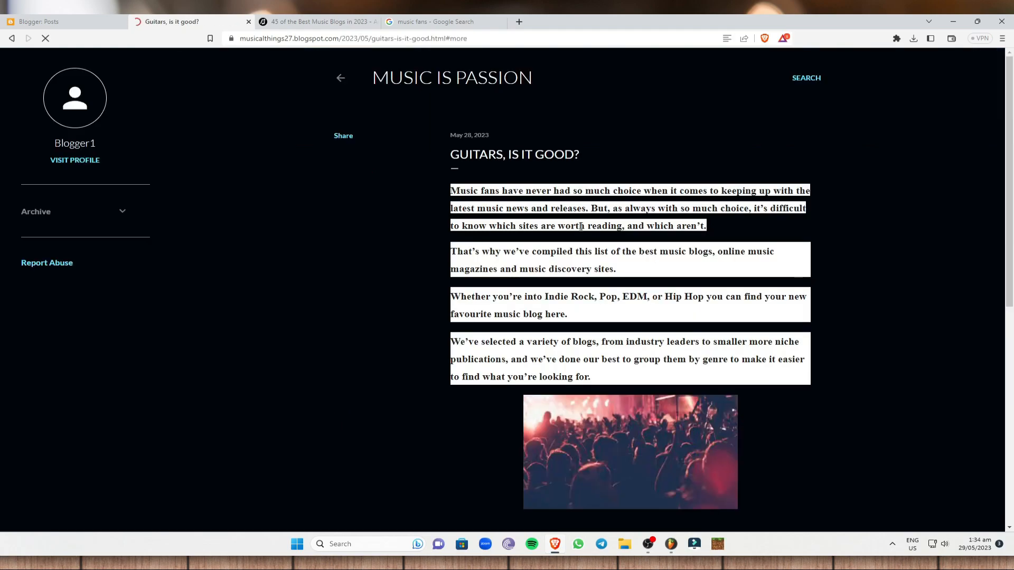
pyautogui.scroll(-5, 581, 226)
pyautogui.scroll(5, 708, 272)
pyautogui.scroll(-1, 628, 291)
pyautogui.scroll(-3, 630, 291)
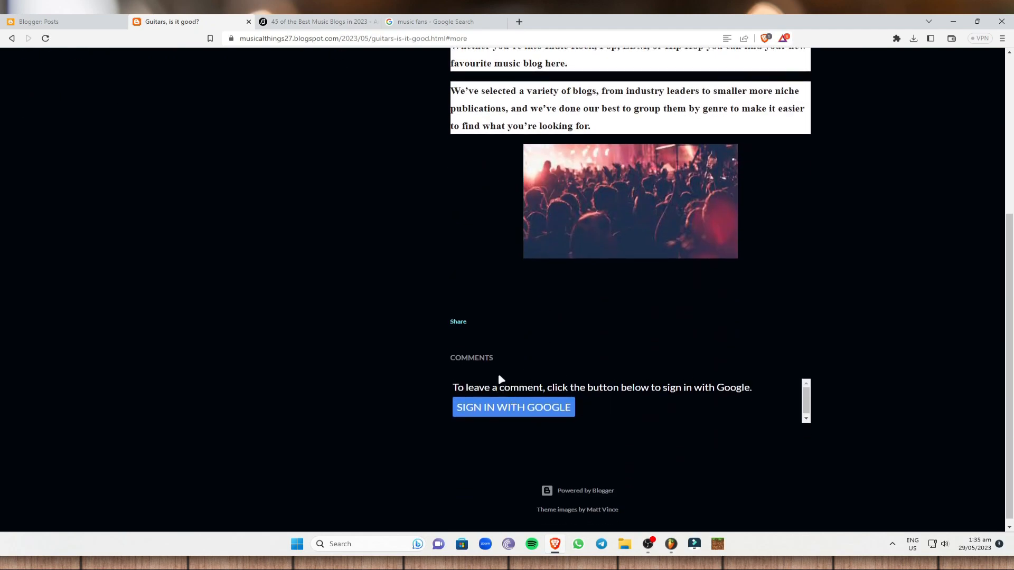
pyautogui.scroll(4, 451, 205)
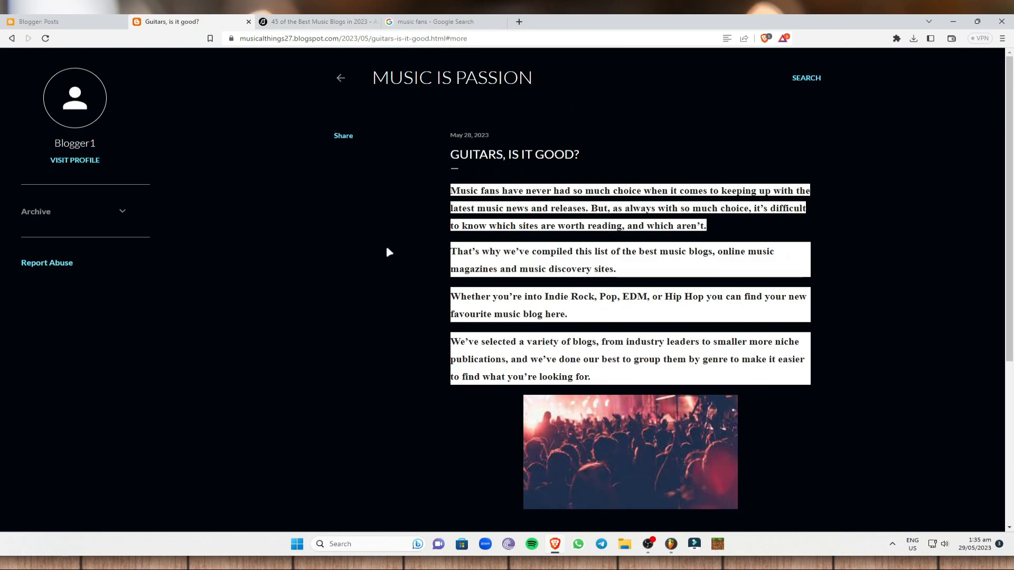
pyautogui.click(12, 39)
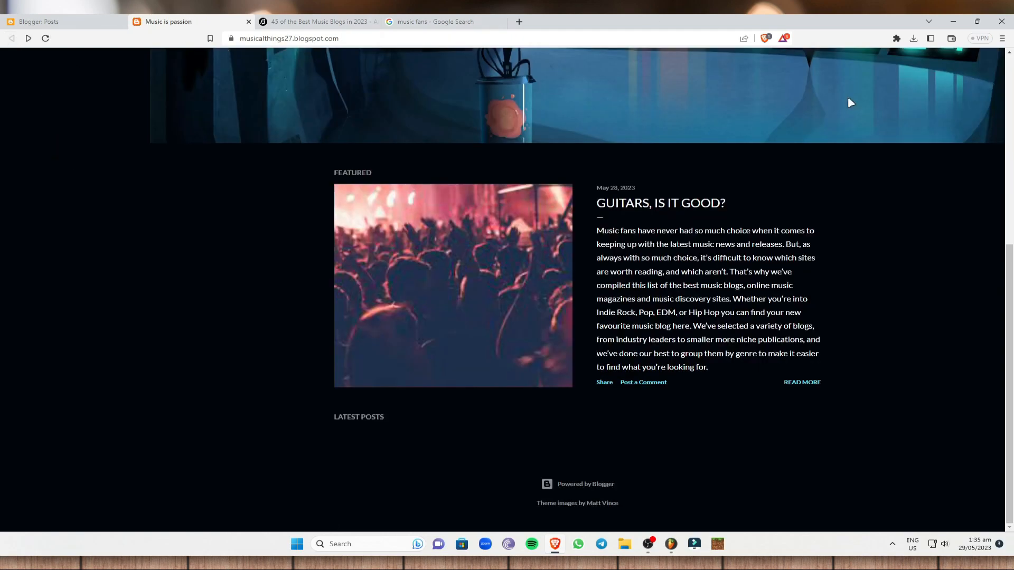
pyautogui.scroll(5, 933, 280)
pyautogui.scroll(-5, 346, 159)
# Step: Open the blog's Layout settings in Blogger and examine the sidebar, header, page body and footer gadgets
pyautogui.click(58, 22)
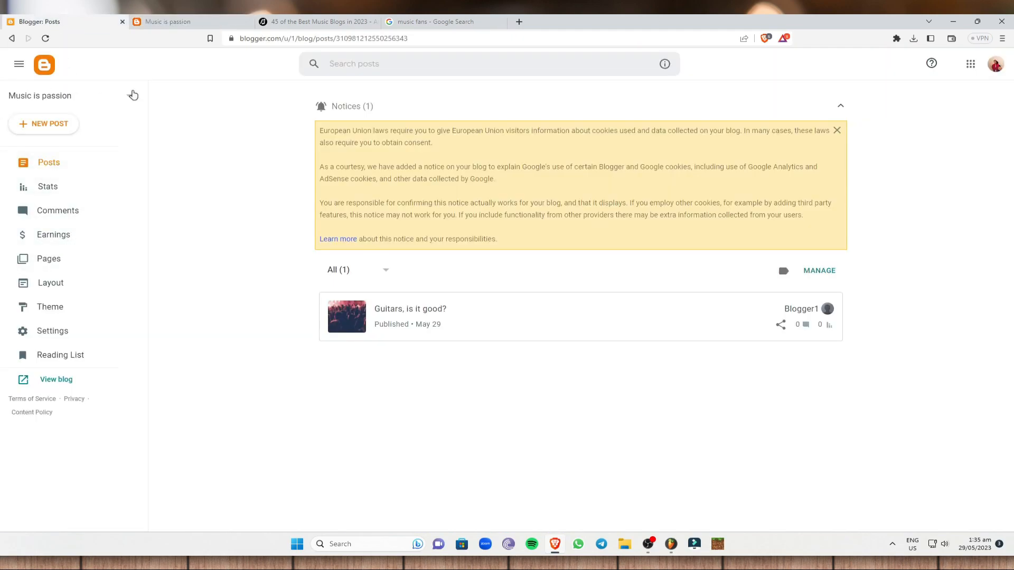
pyautogui.click(72, 289)
pyautogui.hotkey('ctrl', 'Tab')
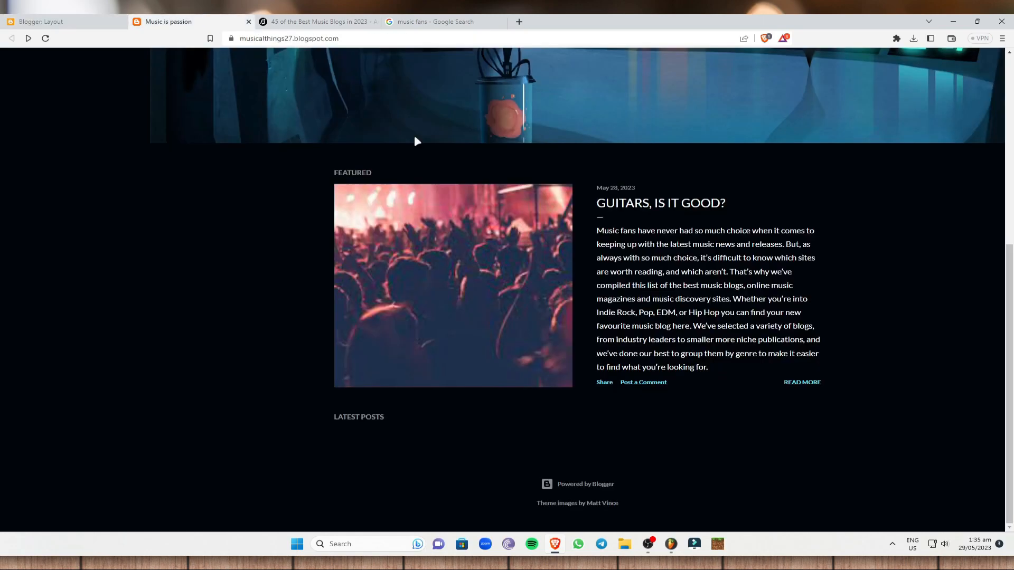
pyautogui.hotkey('ctrl', 'shift', 'Tab')
pyautogui.scroll(-4, 328, 335)
pyautogui.scroll(3, 334, 324)
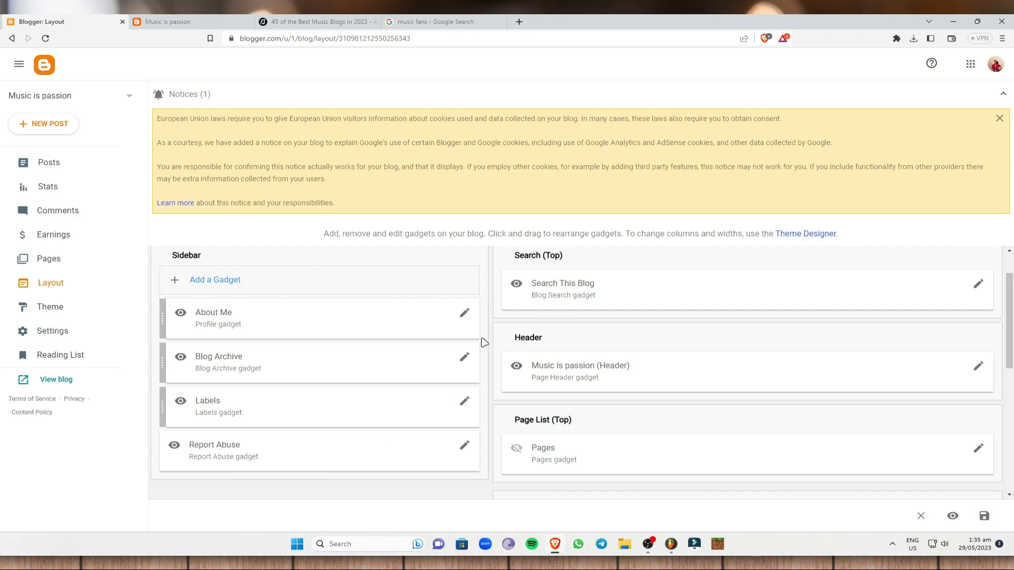
pyautogui.scroll(-3, 649, 324)
pyautogui.scroll(3, 649, 324)
pyautogui.scroll(-5, 971, 290)
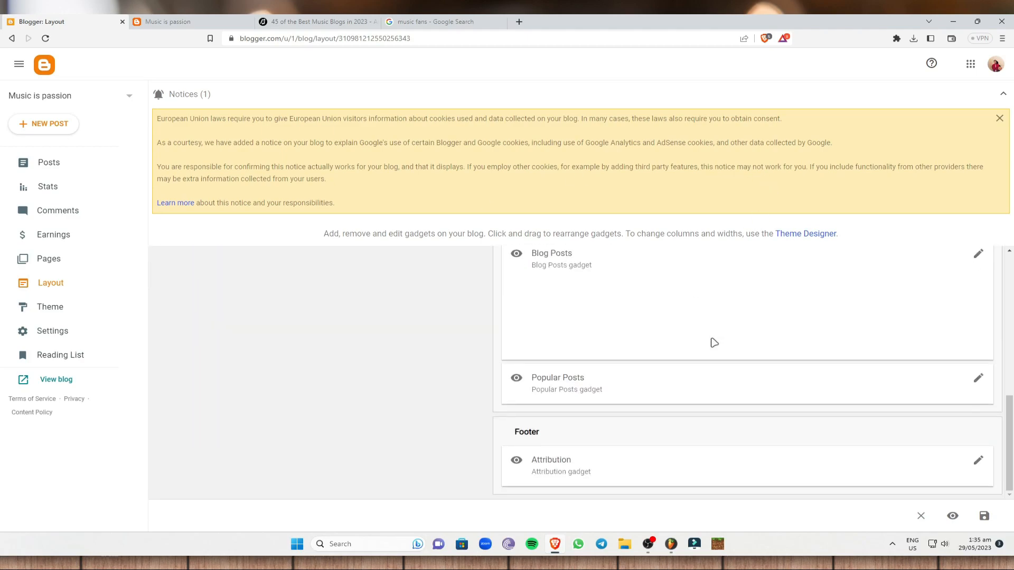
pyautogui.scroll(5, 898, 391)
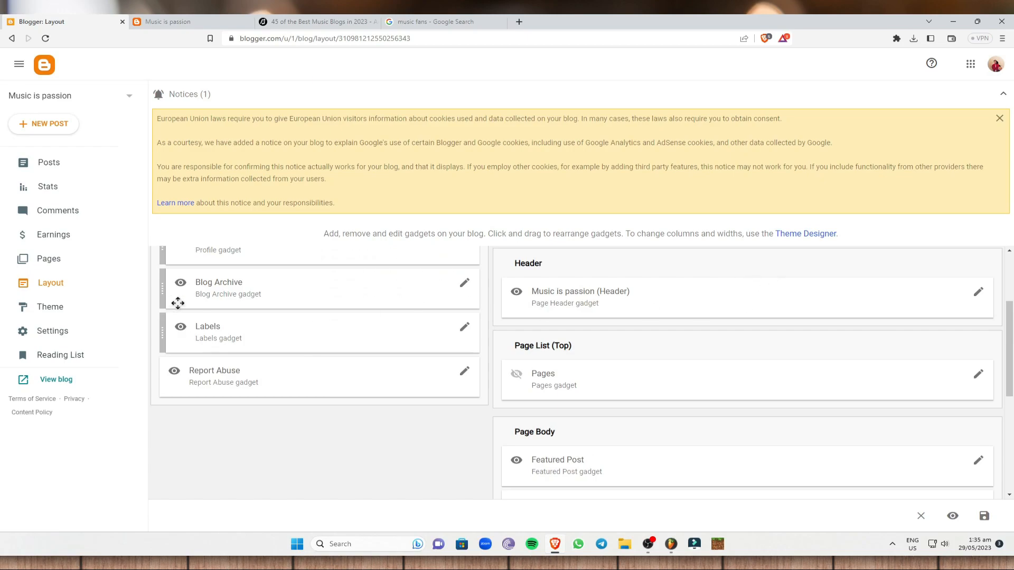
# Step: Check the blog's Pages list and review the AdSense options in its Earnings section
pyautogui.click(113, 265)
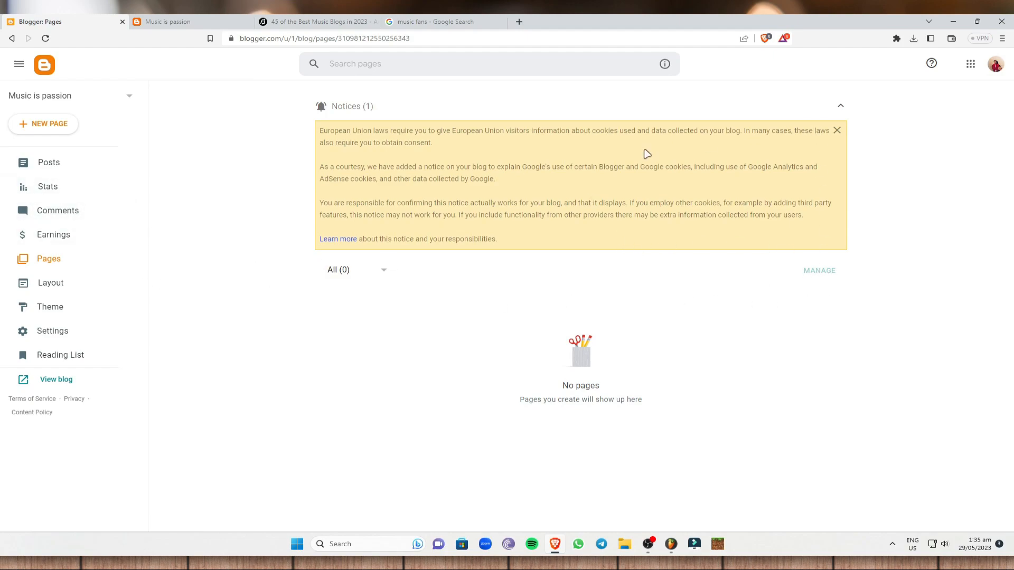
pyautogui.click(63, 243)
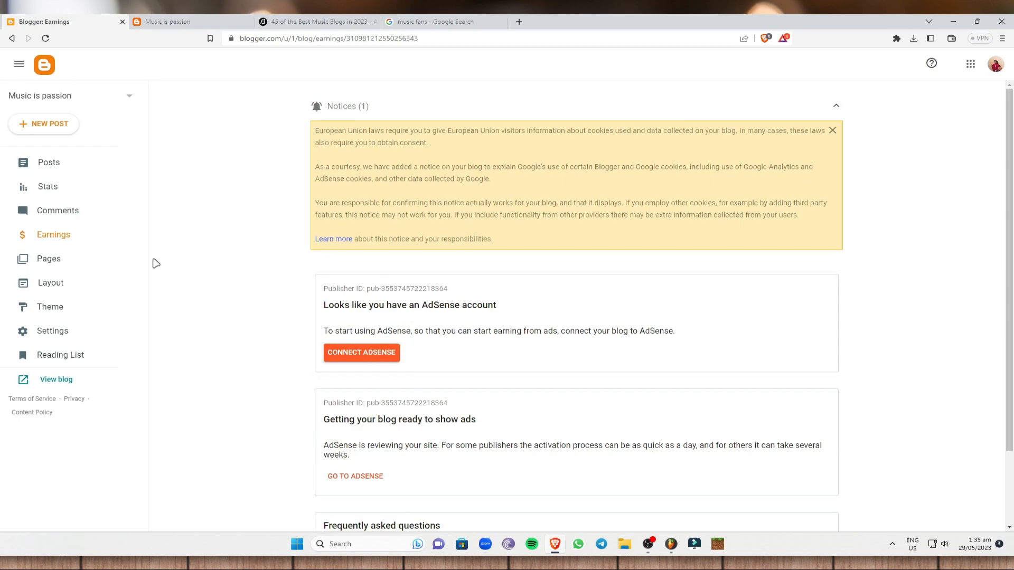
pyautogui.scroll(-2, 405, 369)
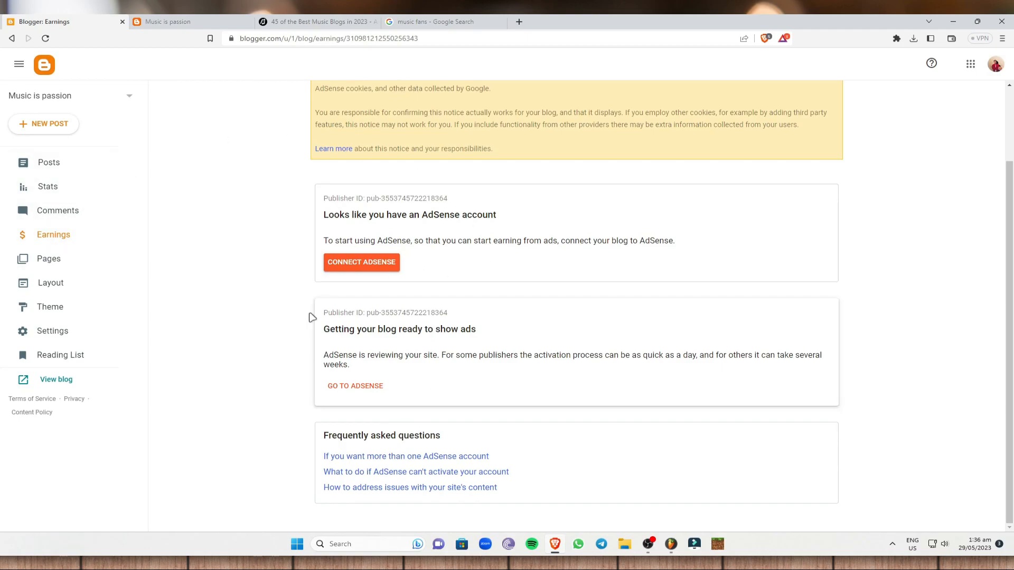
# Step: Open the blog's Stats and review the follower, comment and view figures and the latest post's performance
pyautogui.click(67, 187)
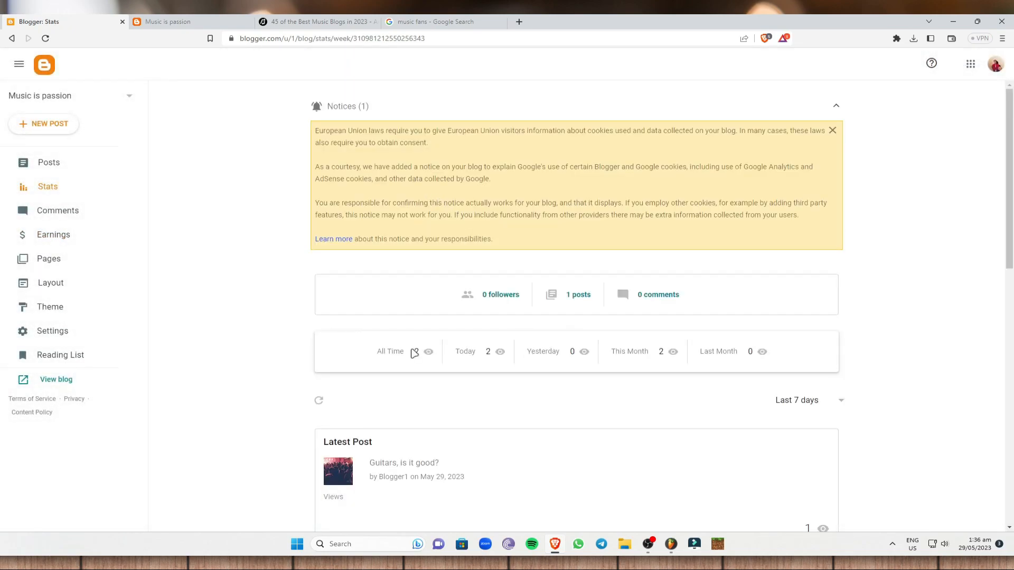
pyautogui.scroll(-1, 416, 343)
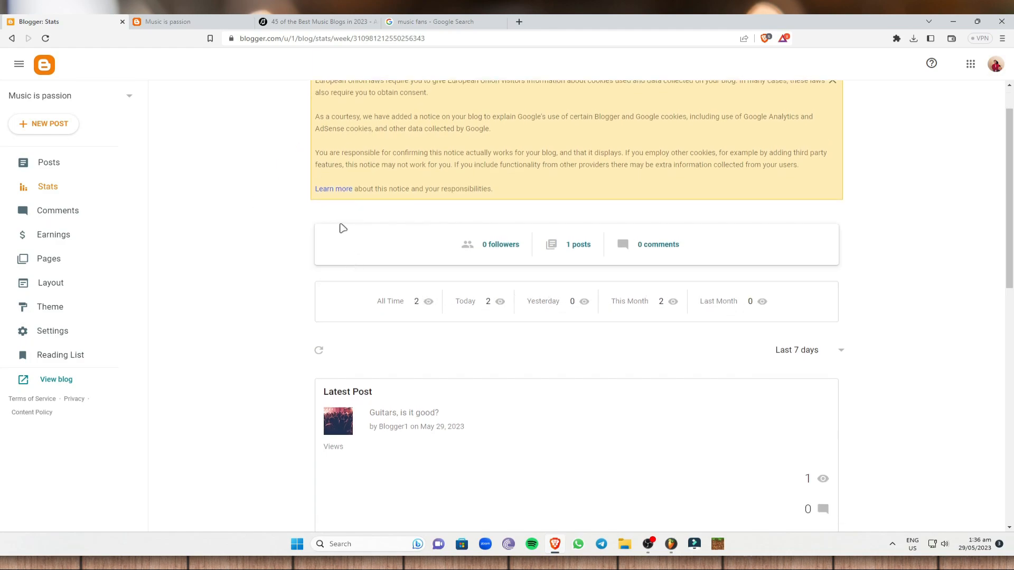
pyautogui.scroll(-4, 333, 264)
pyautogui.scroll(5, 343, 253)
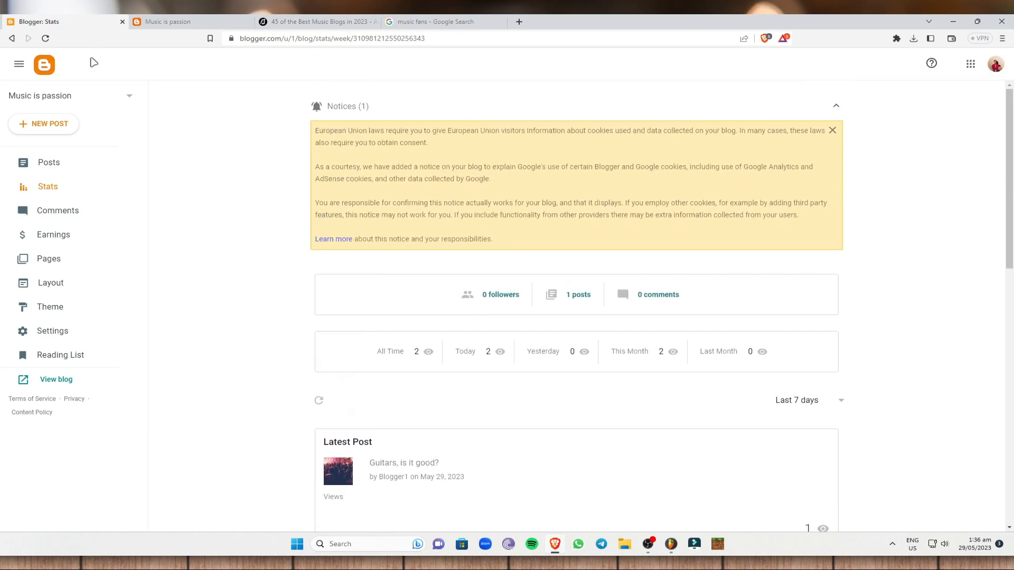
pyautogui.scroll(-3, 381, 296)
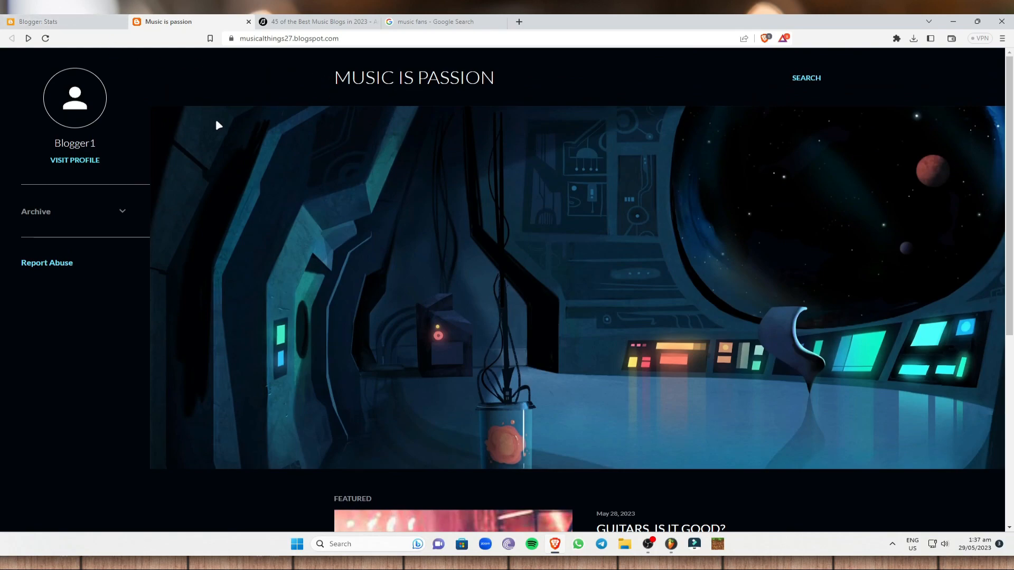
# Step: Look over the live blog's home page once more, from the header image to the featured post
pyautogui.scroll(-4, 214, 132)
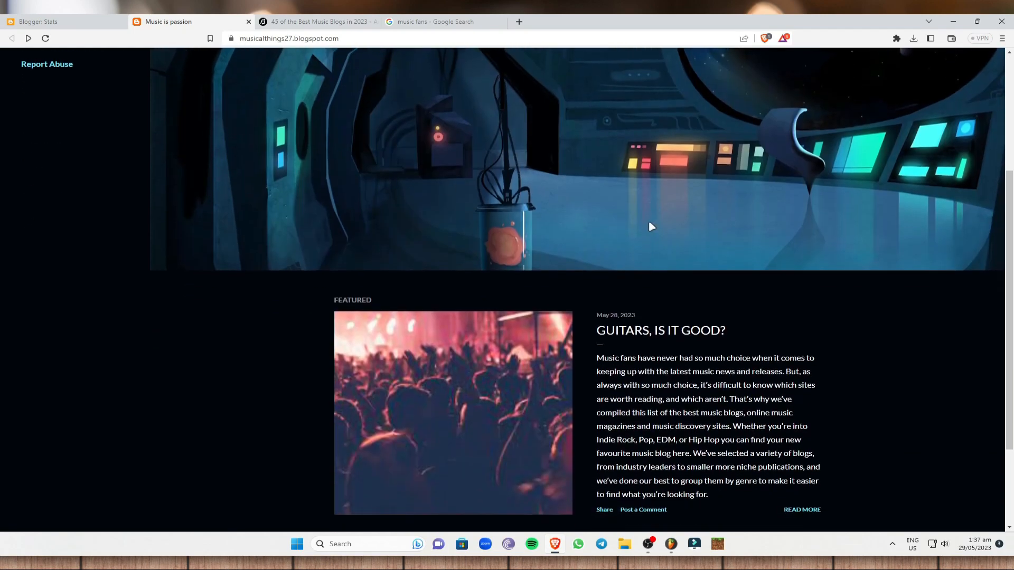
pyautogui.scroll(3, 649, 226)
pyautogui.scroll(1, 649, 226)
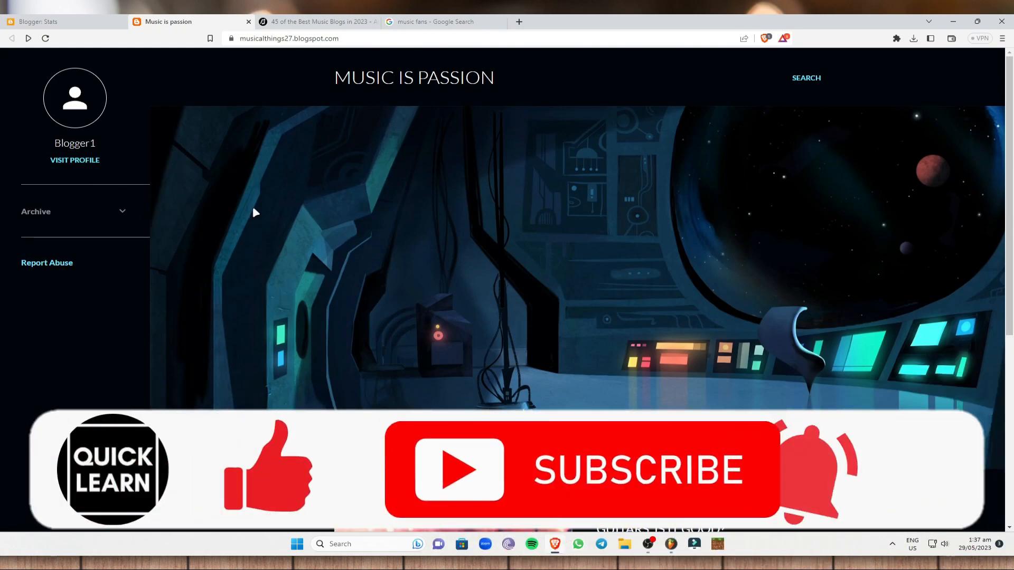
pyautogui.scroll(-5, 455, 241)
pyautogui.scroll(1, 455, 245)
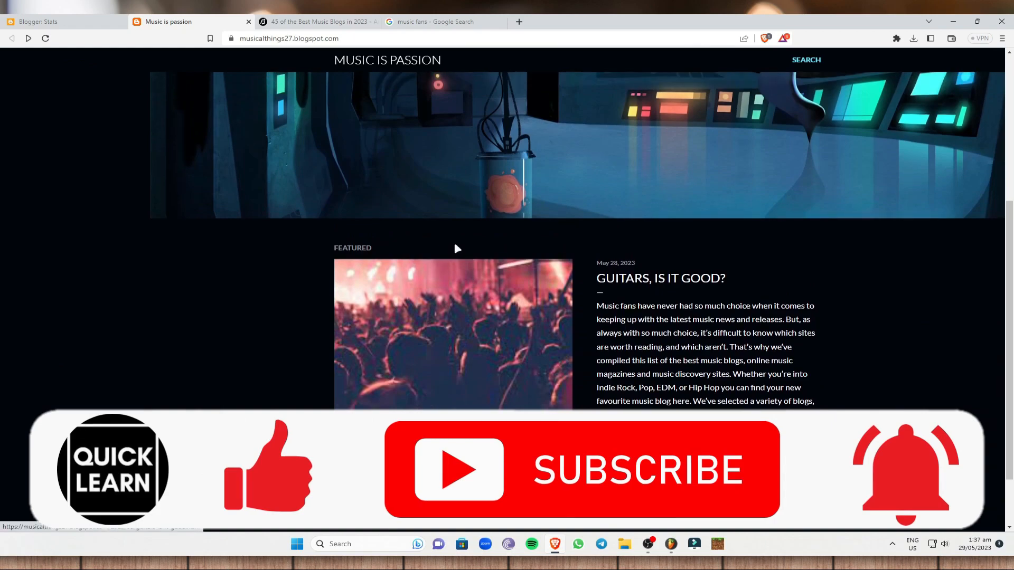